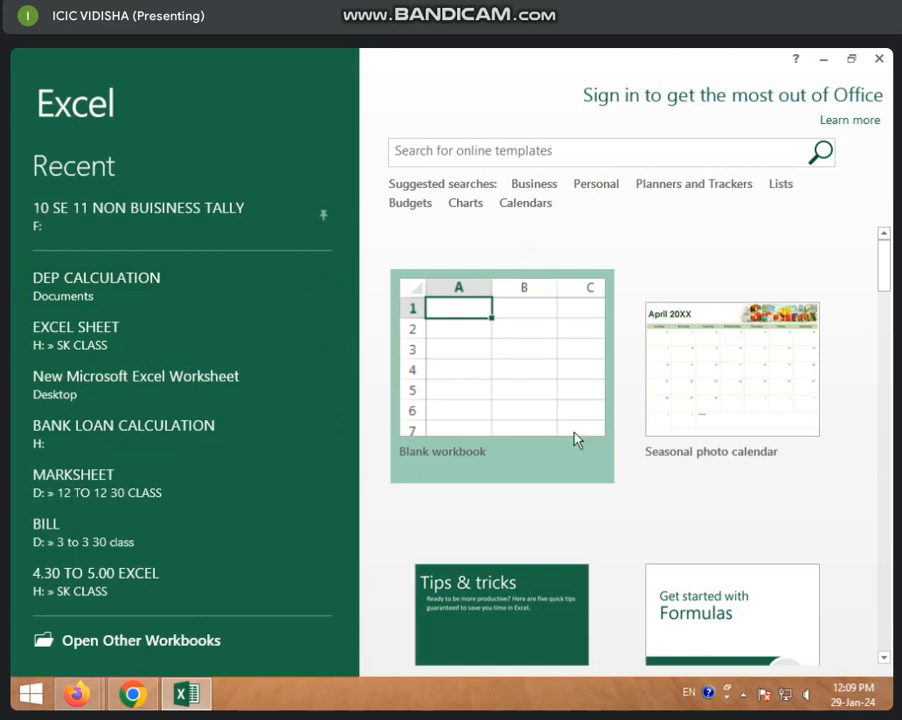
Create a new blank workbook.
left_click(577, 440)
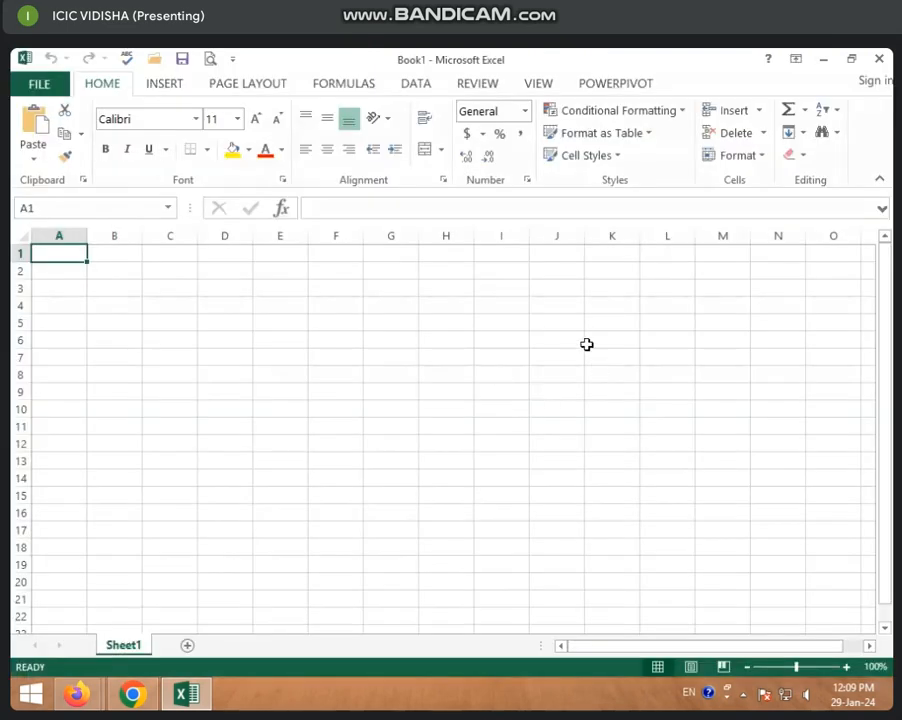
left_click(164, 84)
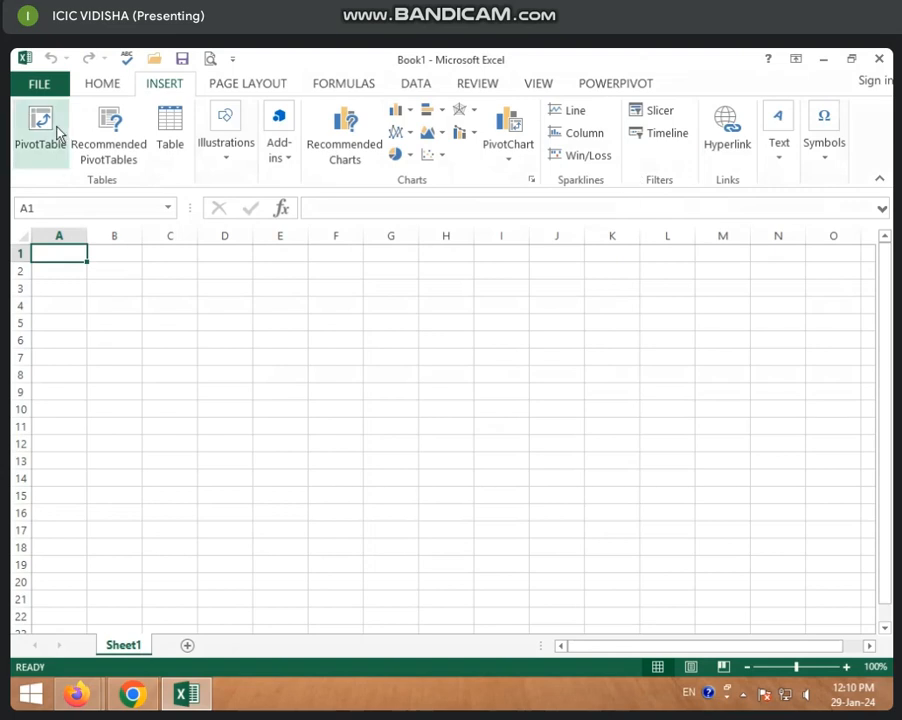
left_click(110, 88)
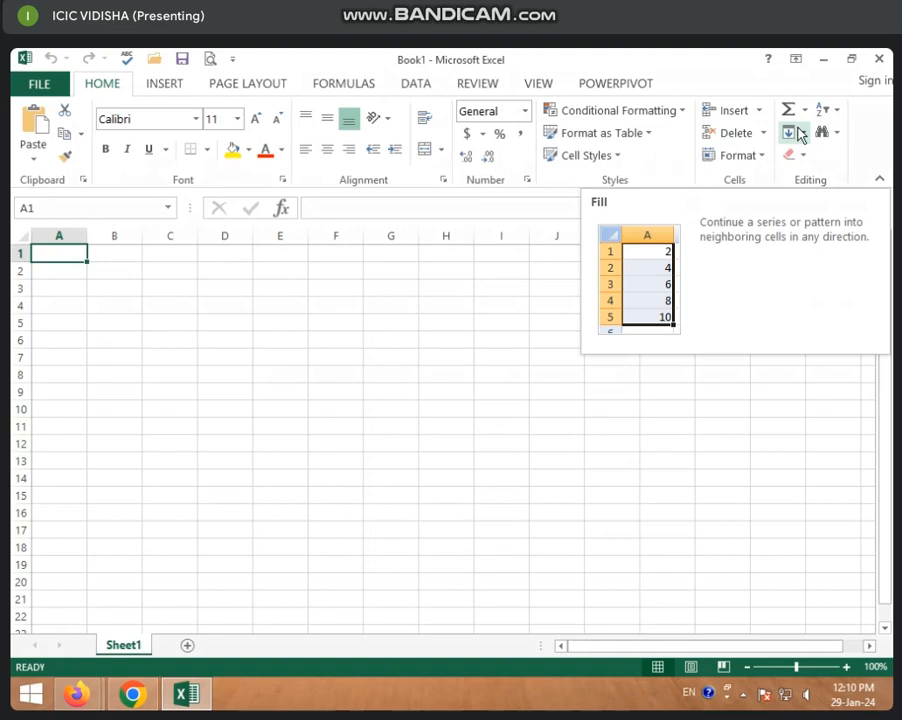
left_click(180, 88)
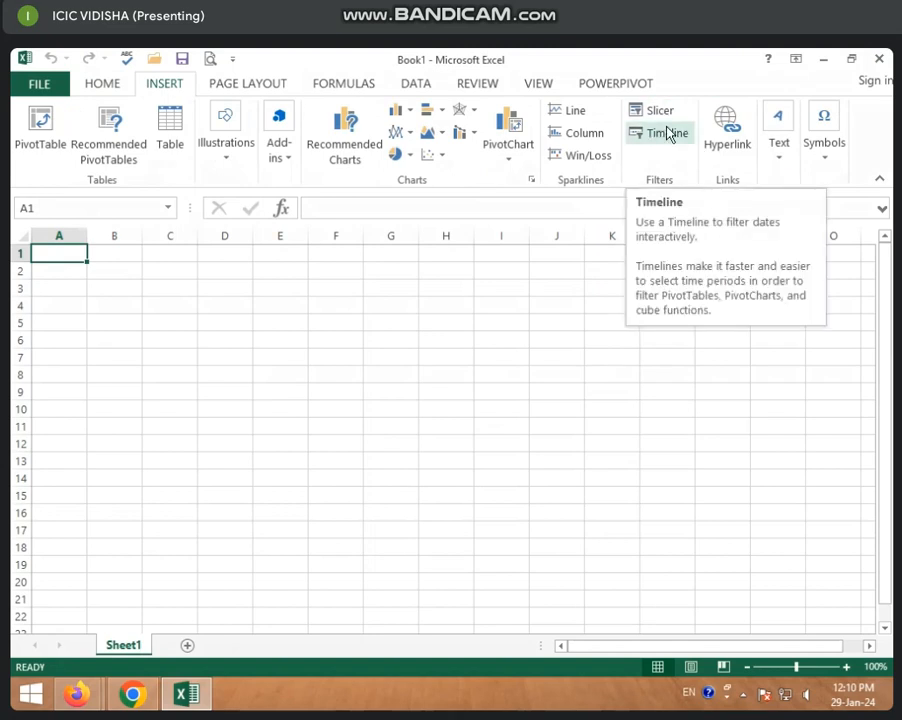
left_click(296, 448)
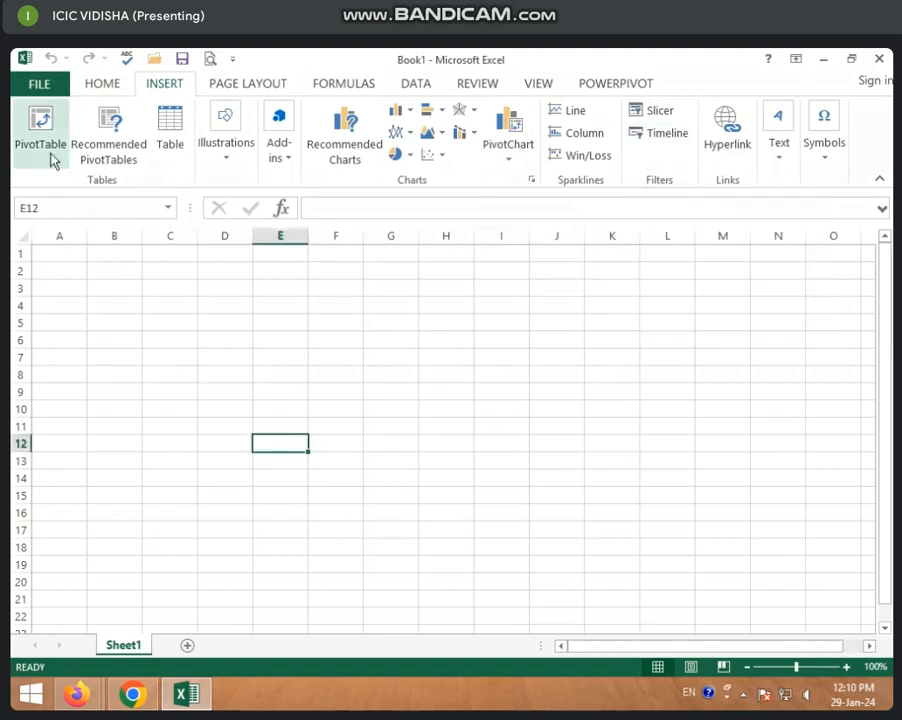
Open the recent MARKSHEET workbook stored in the 3 to 3 30 class folder on drive D.
left_click(37, 88)
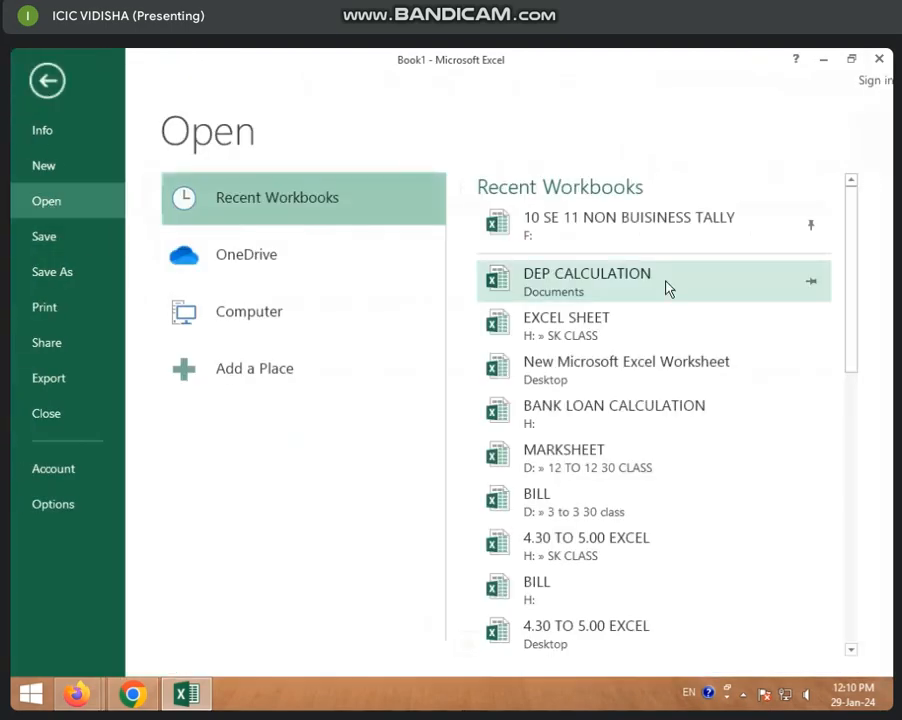
scroll(600, 345, "down", 1)
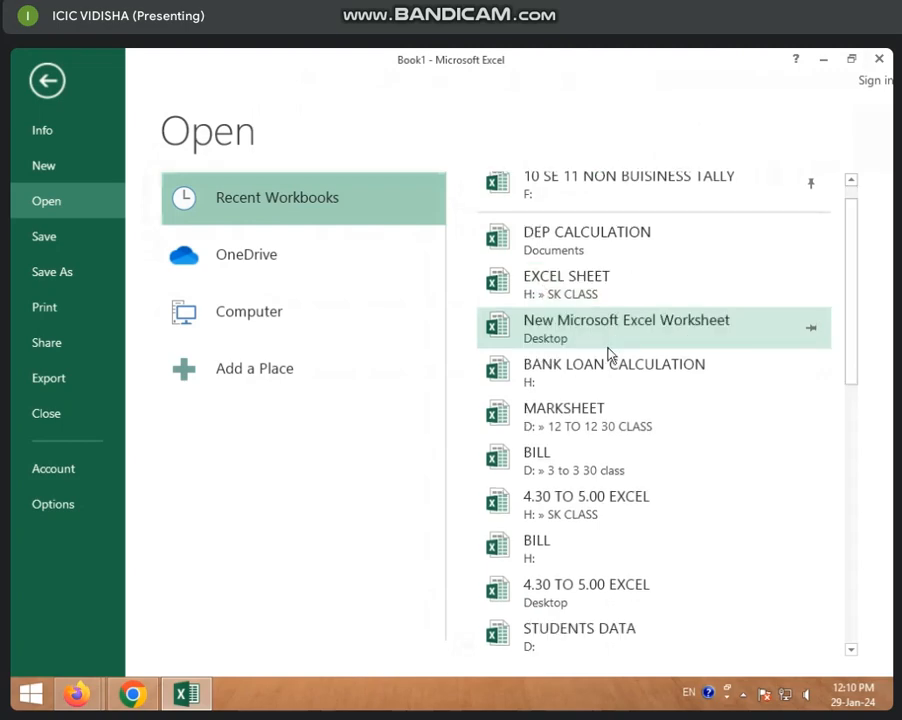
scroll(608, 356, "down", 3)
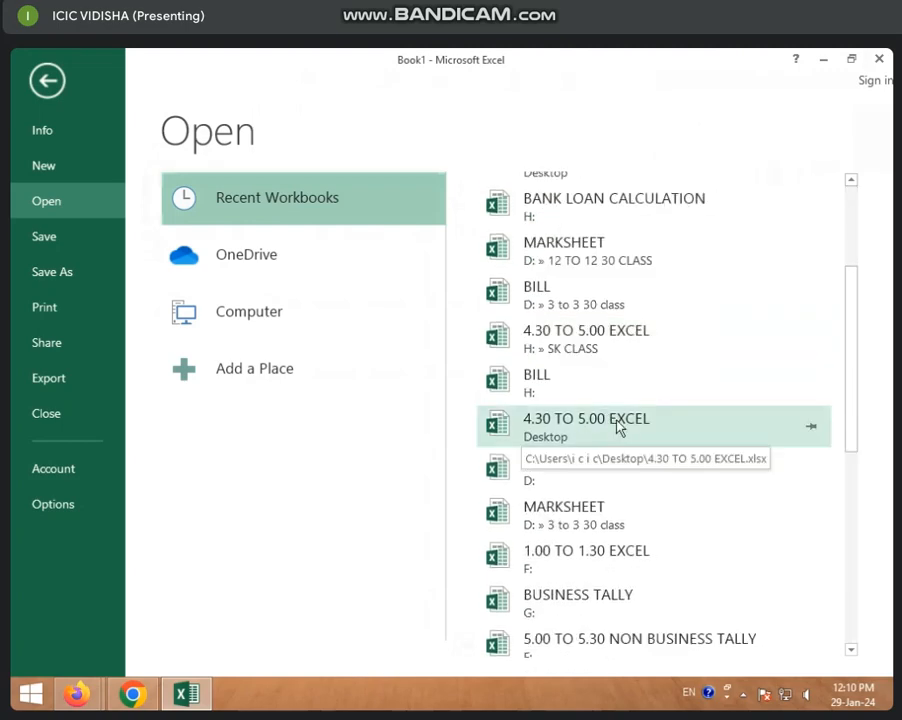
scroll(610, 432, "down", 2)
left_click(596, 440)
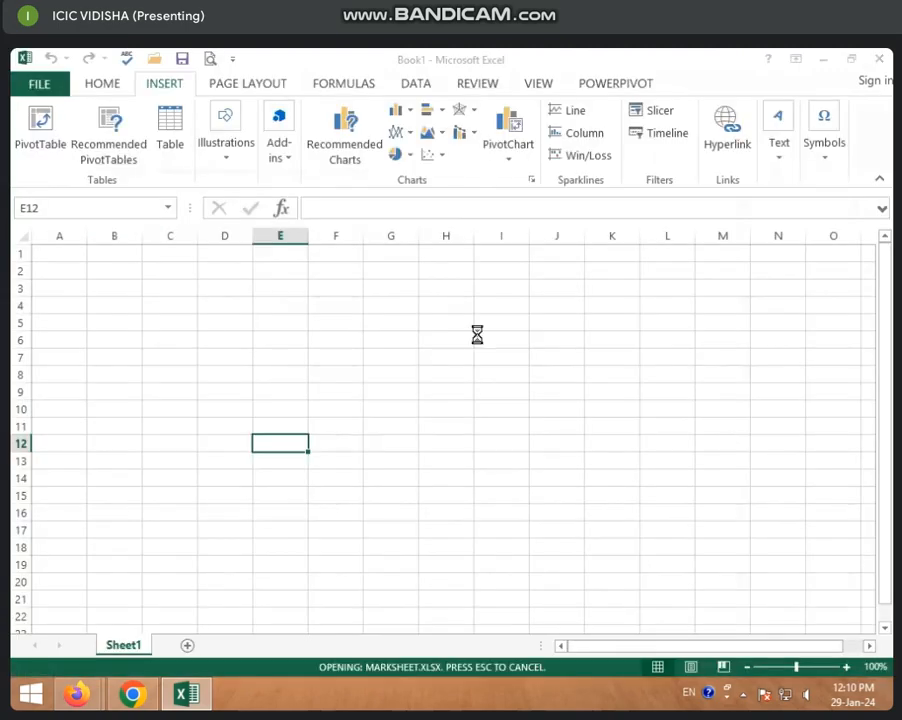
left_click(380, 412)
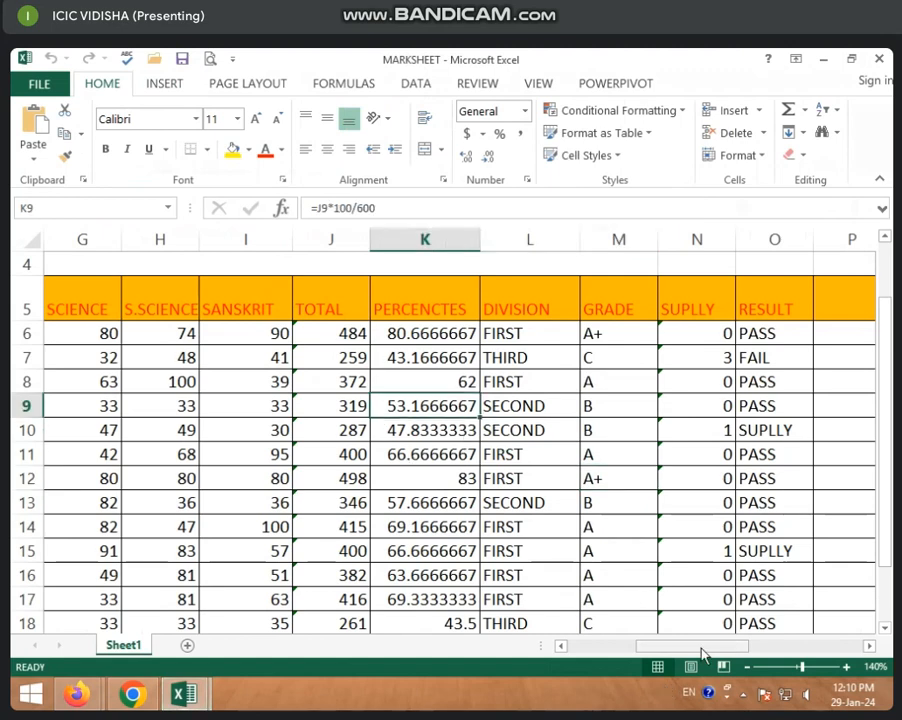
Copy the student records in rows 6 to 20 and paste them below the data, starting at row 21.
left_click_drag(703, 651, 594, 648)
left_click(397, 545)
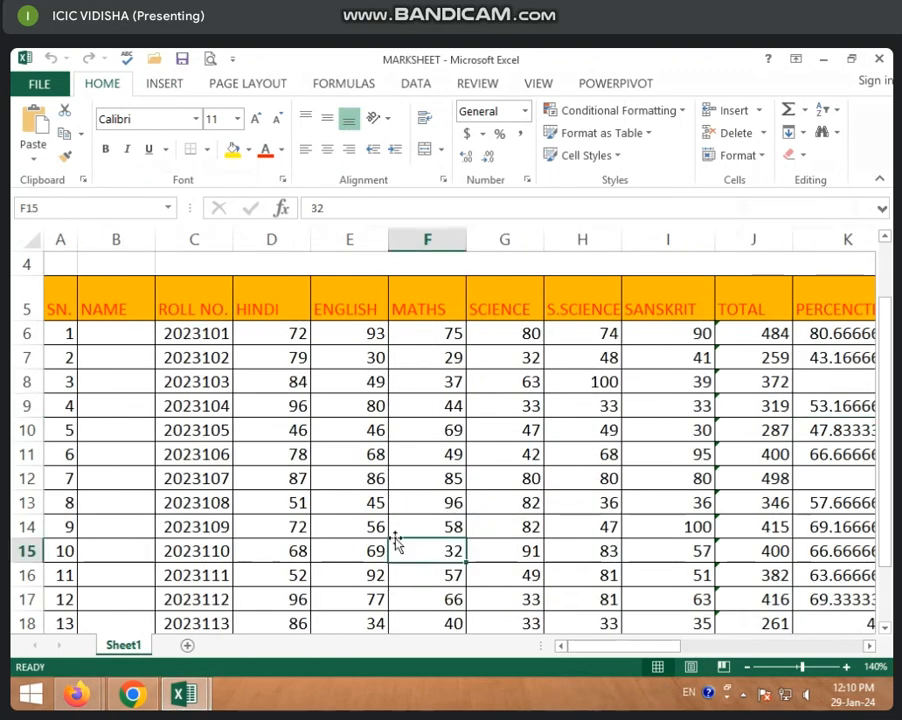
scroll(393, 552, "down", 4)
scroll(381, 556, "up", 2)
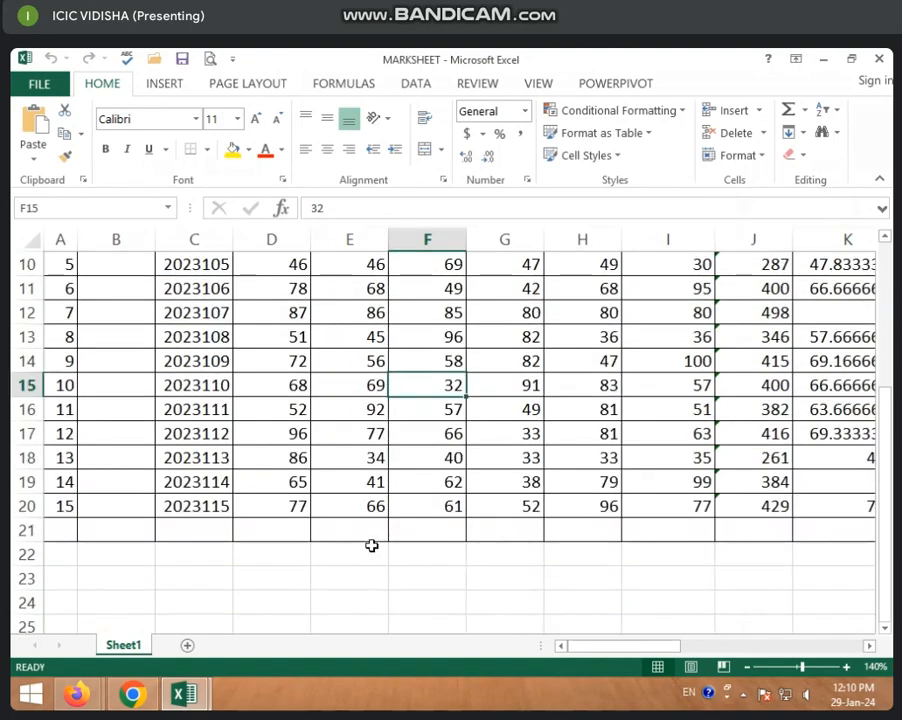
scroll(371, 545, "up", 3)
left_click_drag(20, 403, 26, 601)
key("ctrl+c")
scroll(24, 598, "down", 3)
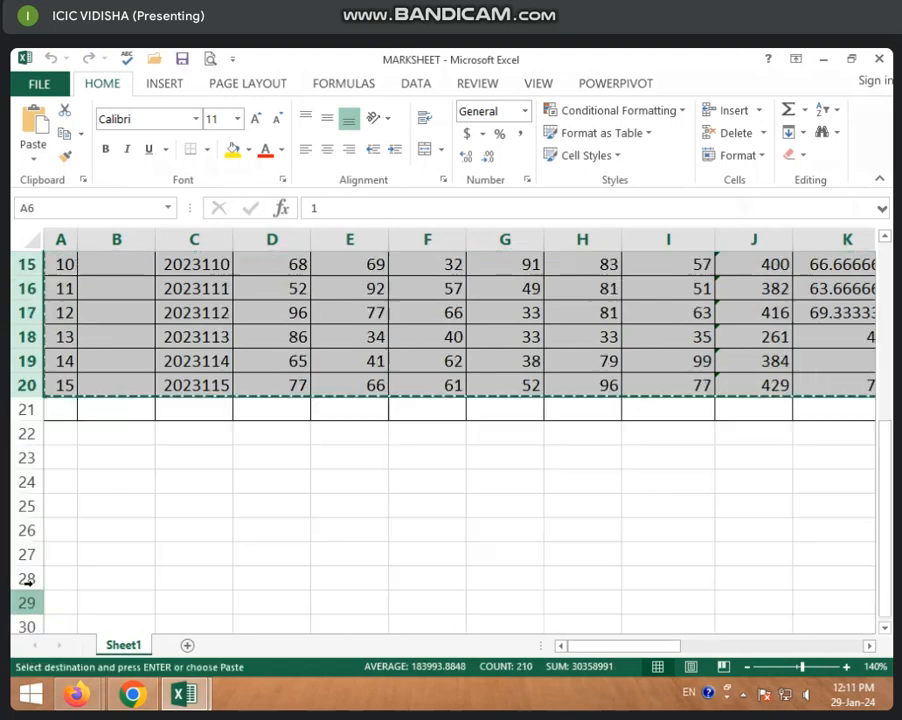
left_click(58, 408)
left_click(22, 409)
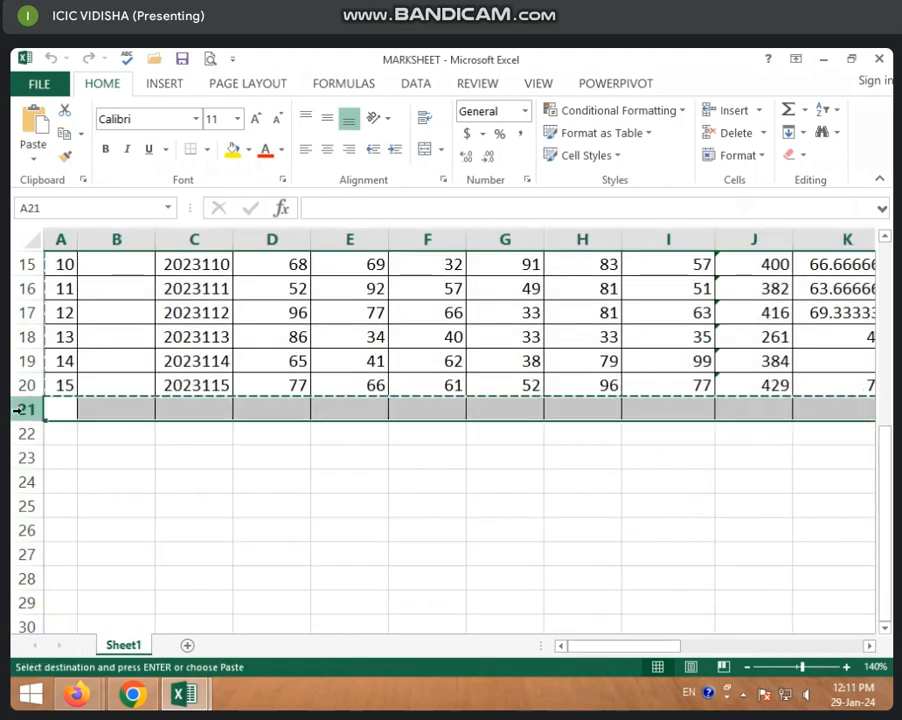
key("ctrl+v")
scroll(83, 444, "up", 2)
scroll(83, 444, "up", 1)
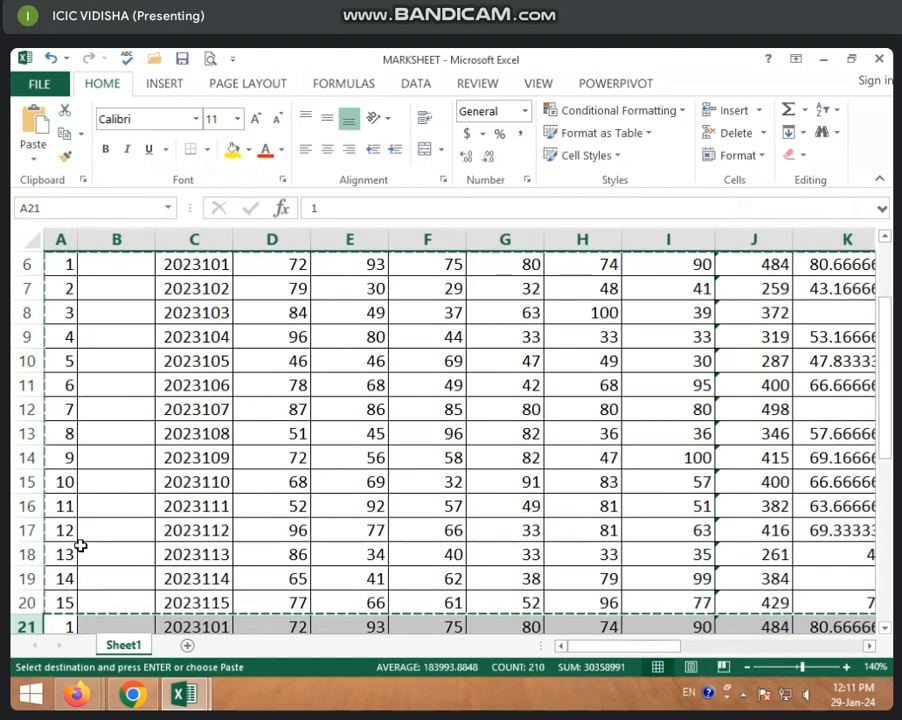
Continue the SN. numbering in column A from 16 to 30 down to row 35.
scroll(79, 577, "down", 1)
left_click(62, 508)
left_click_drag(62, 508, 86, 580)
left_click(150, 529)
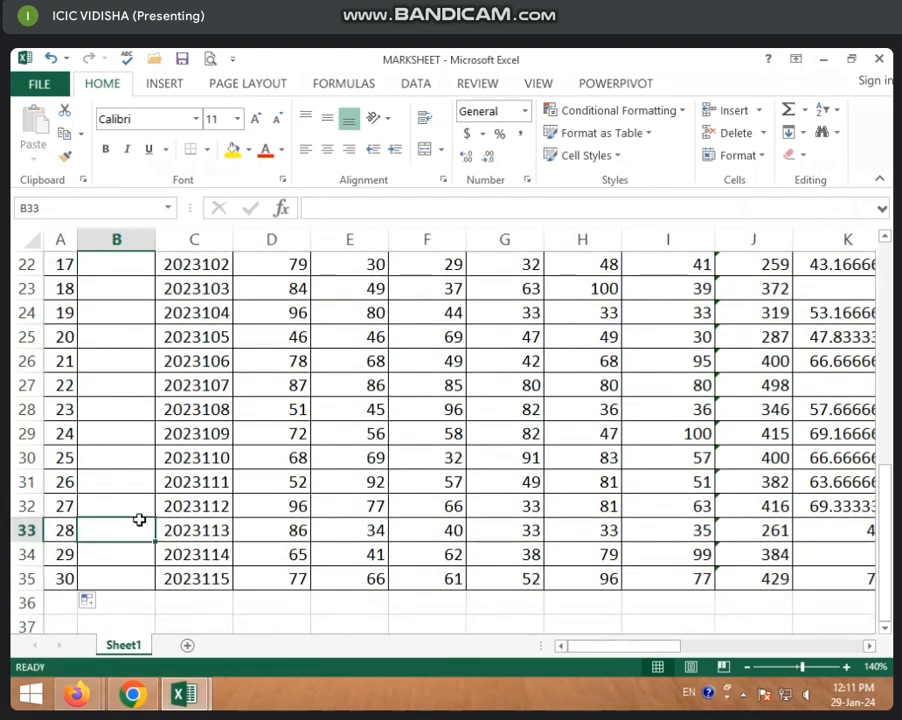
scroll(141, 519, "up", 7)
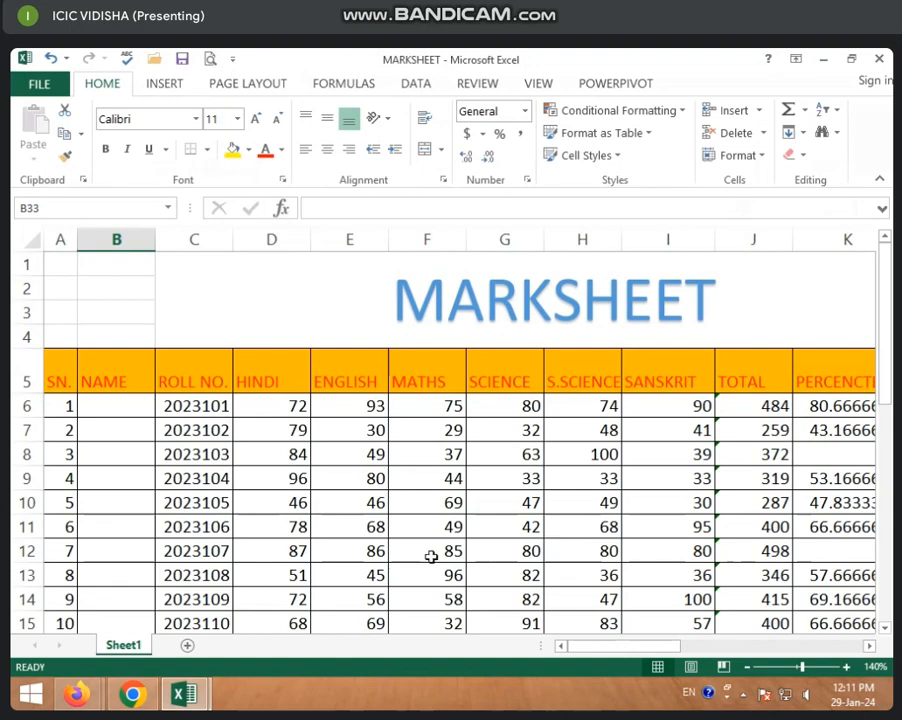
left_click(476, 500)
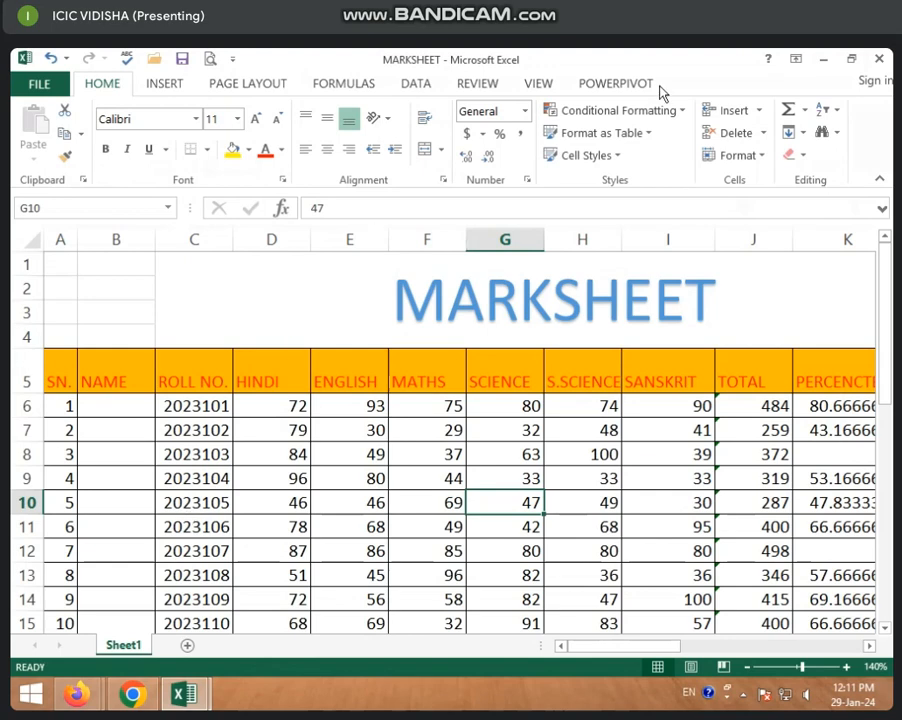
left_click(170, 86)
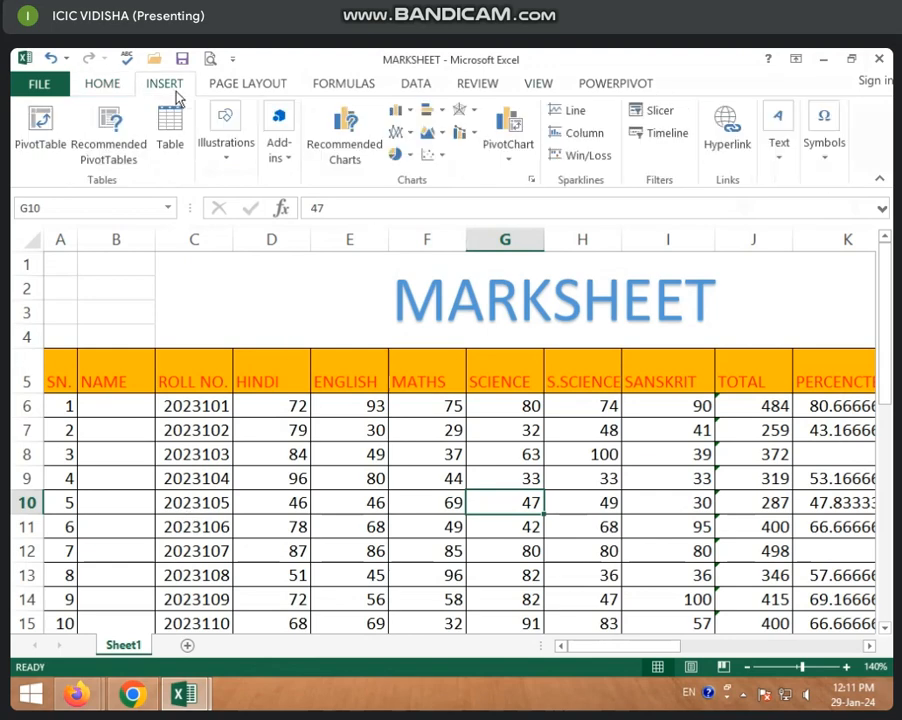
left_click(650, 135)
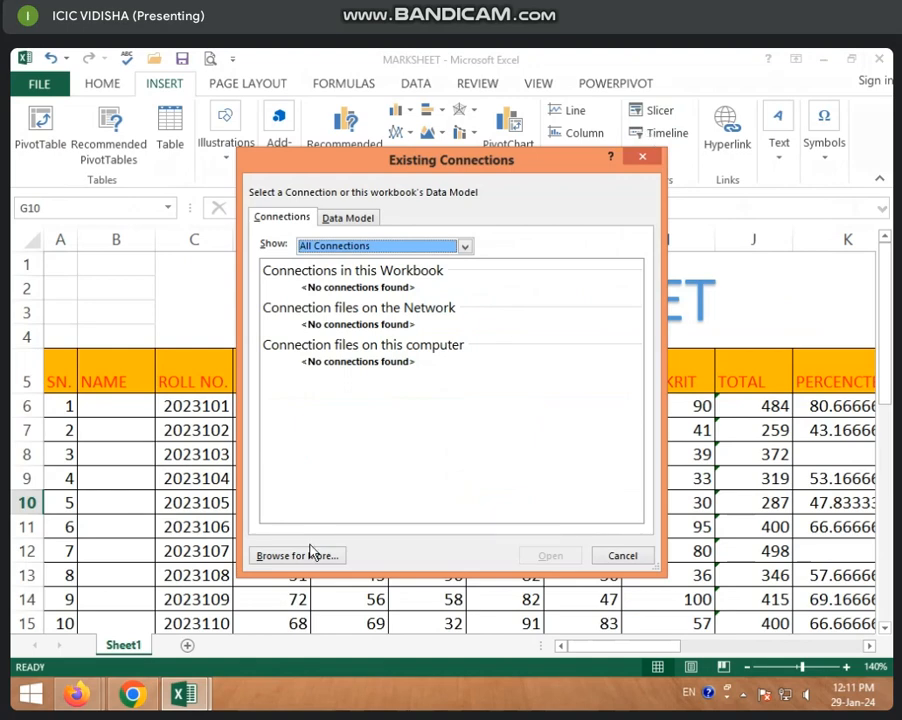
left_click(617, 562)
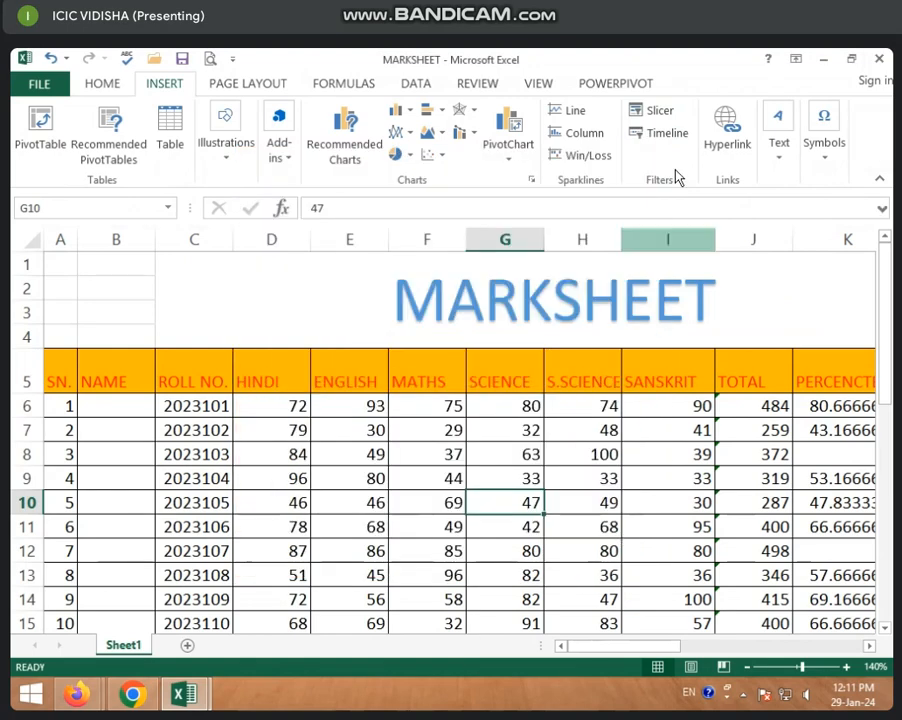
left_click(660, 133)
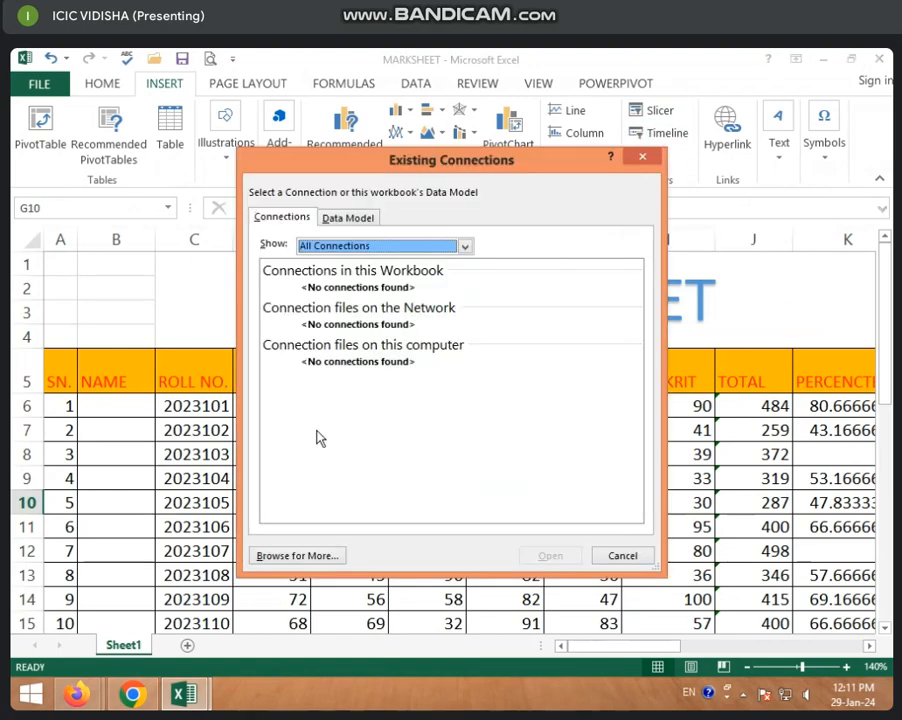
left_click(627, 558)
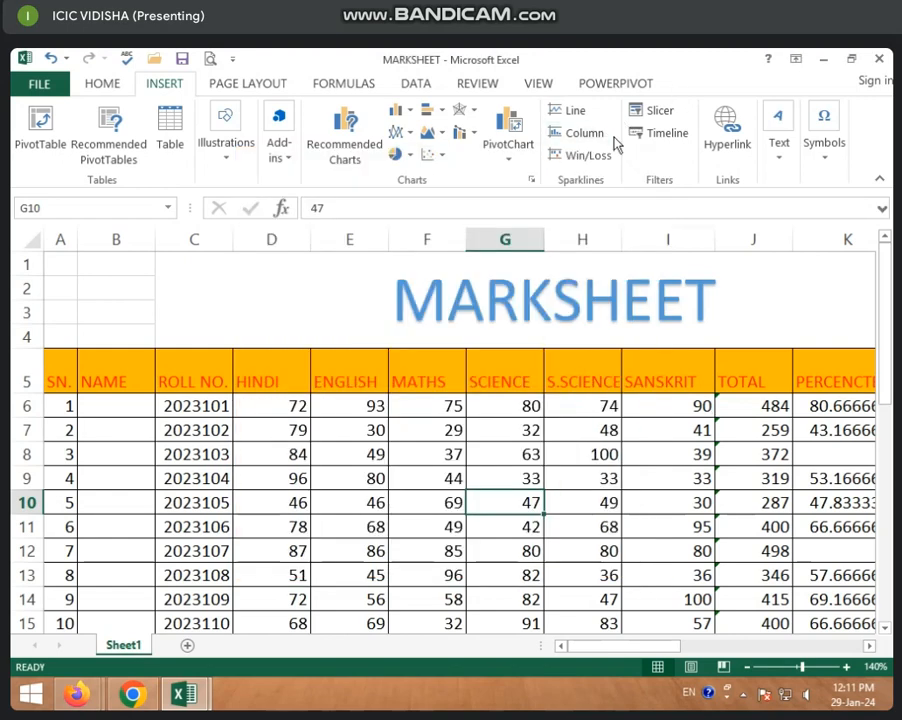
Convert the marksheet range A5:O35 into a table with headers.
left_click(194, 477)
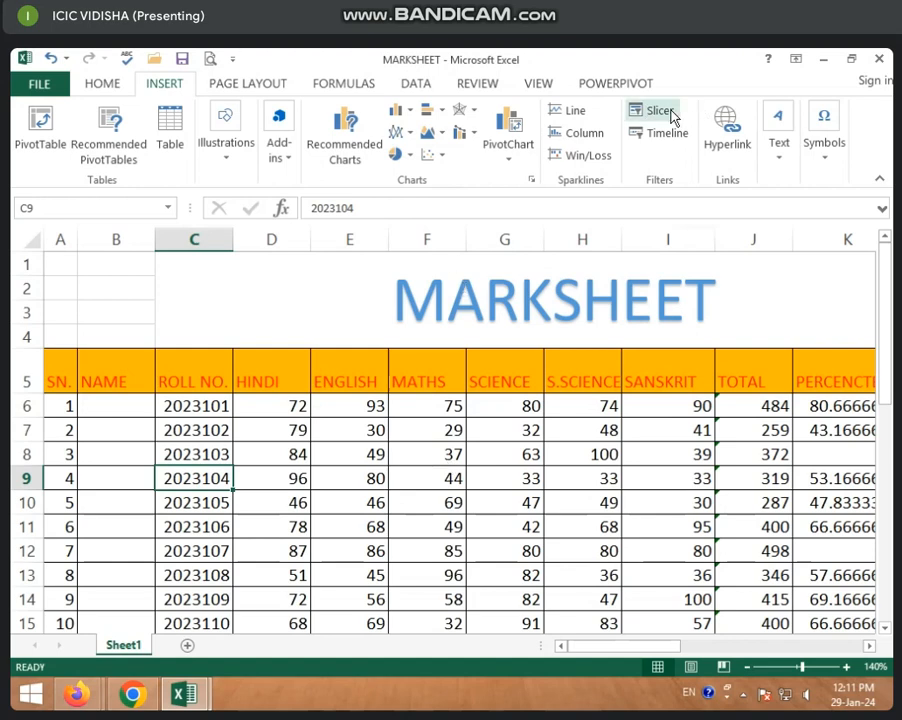
left_click(345, 500)
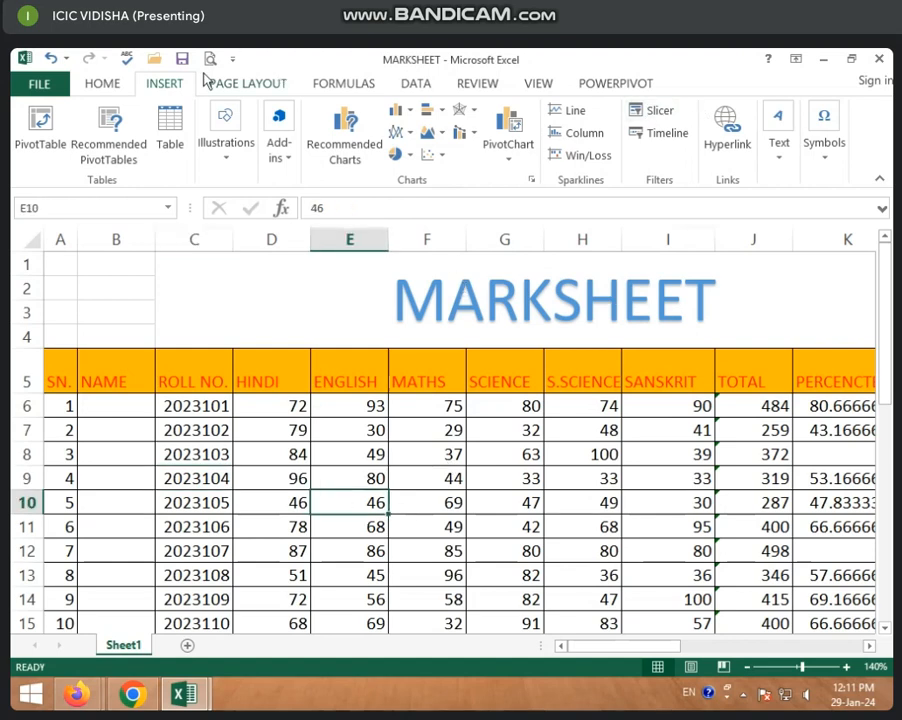
left_click(169, 132)
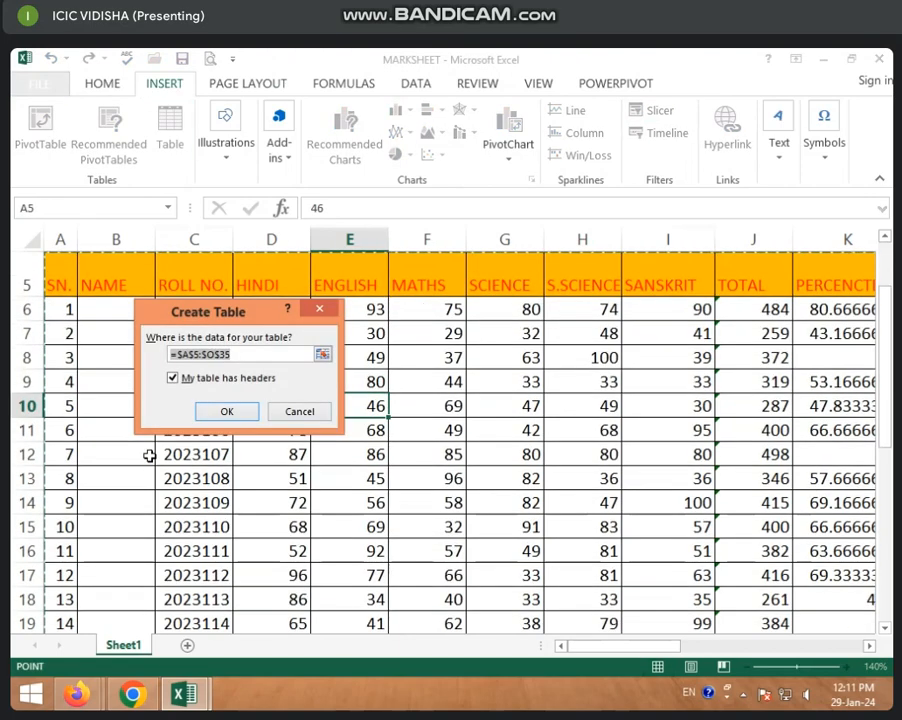
left_click(229, 412)
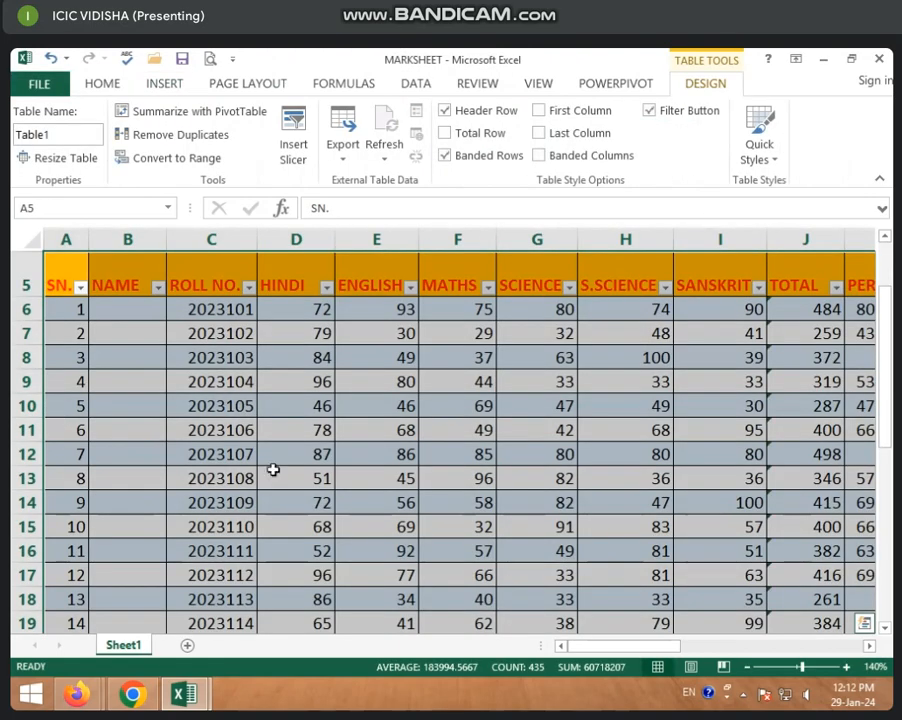
left_click(325, 486)
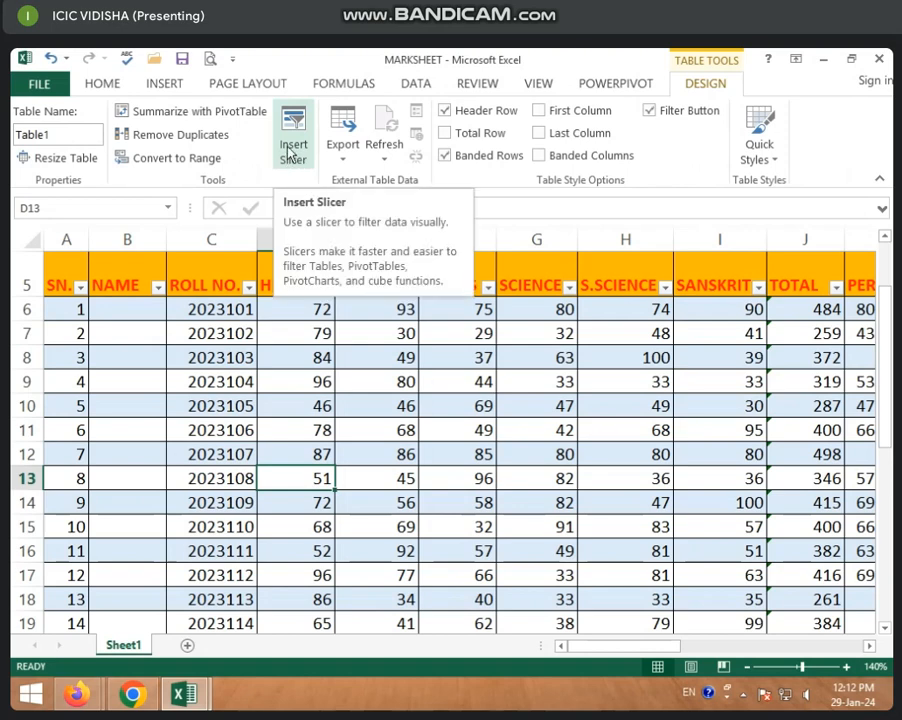
Filter the ROLL NO. column to show only the first, fifth and sixth roll numbers in its value list.
left_click(158, 289)
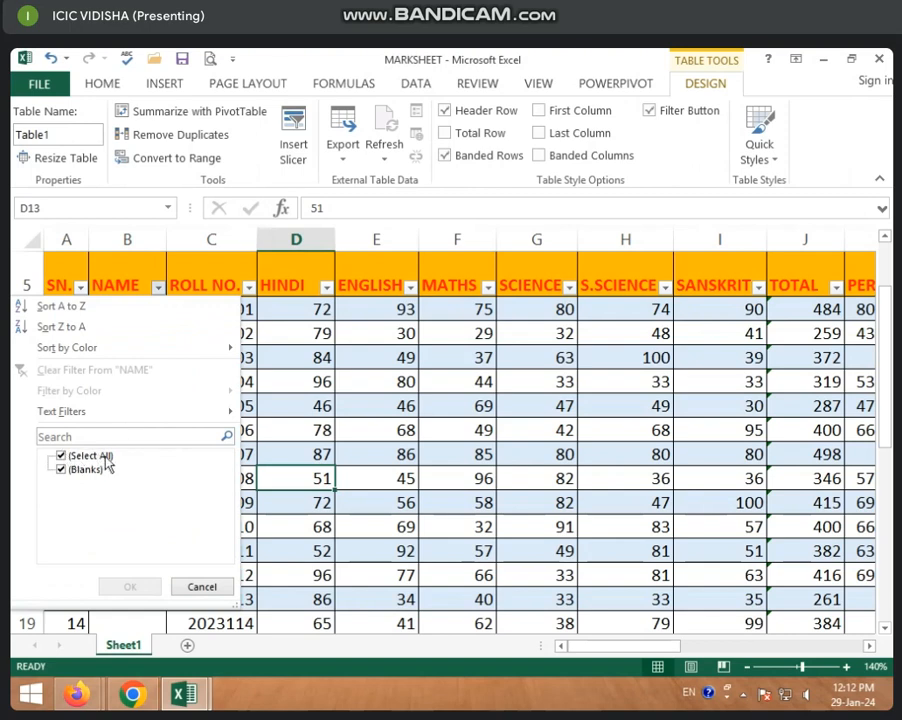
key("Escape")
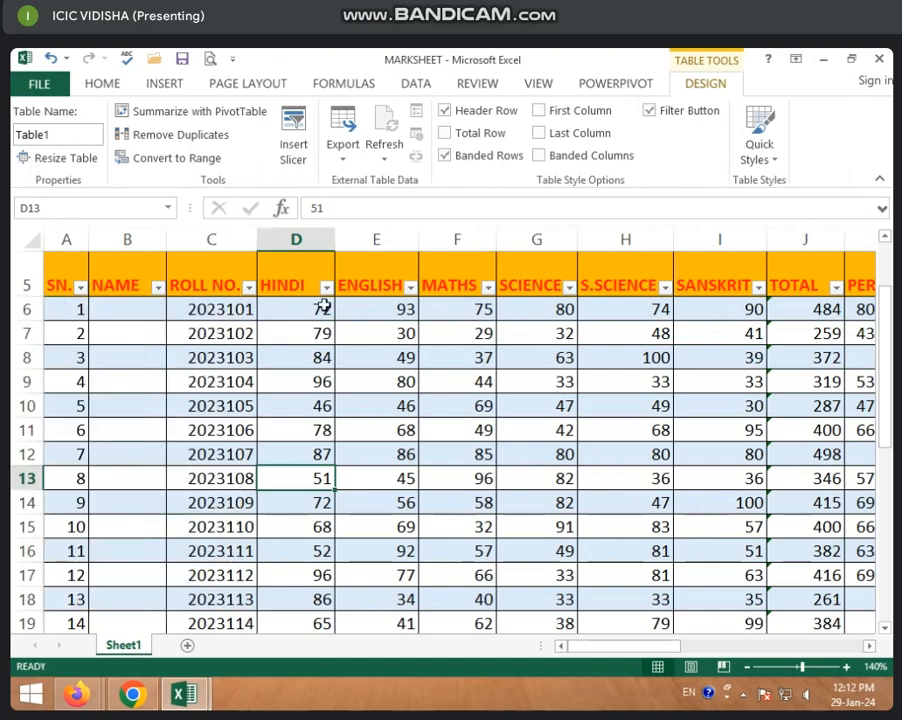
left_click(249, 288)
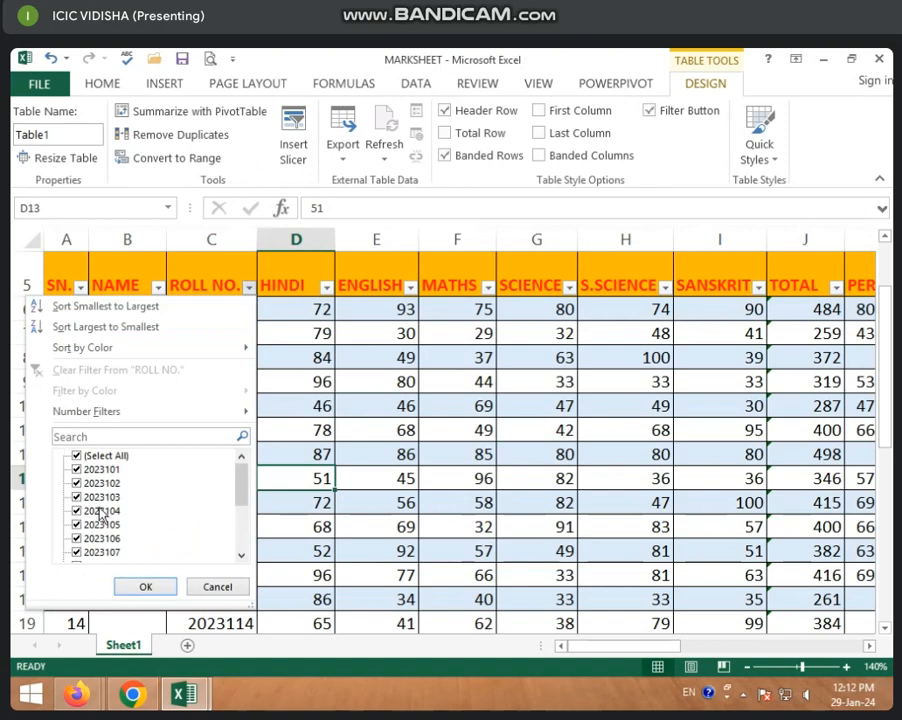
left_click_drag(246, 497, 246, 547)
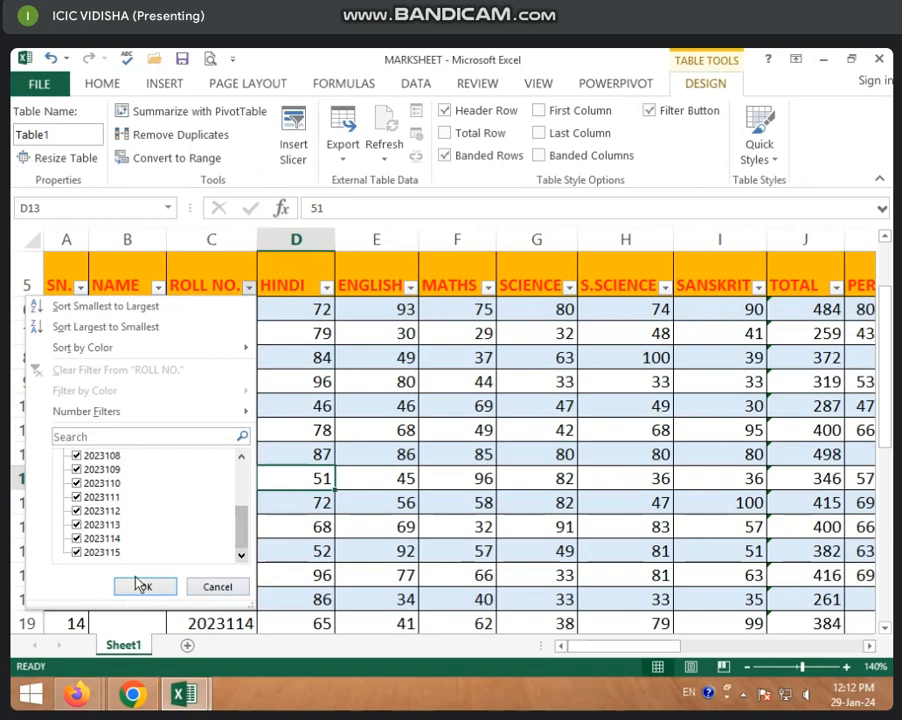
left_click_drag(240, 522, 224, 445)
left_click(77, 456)
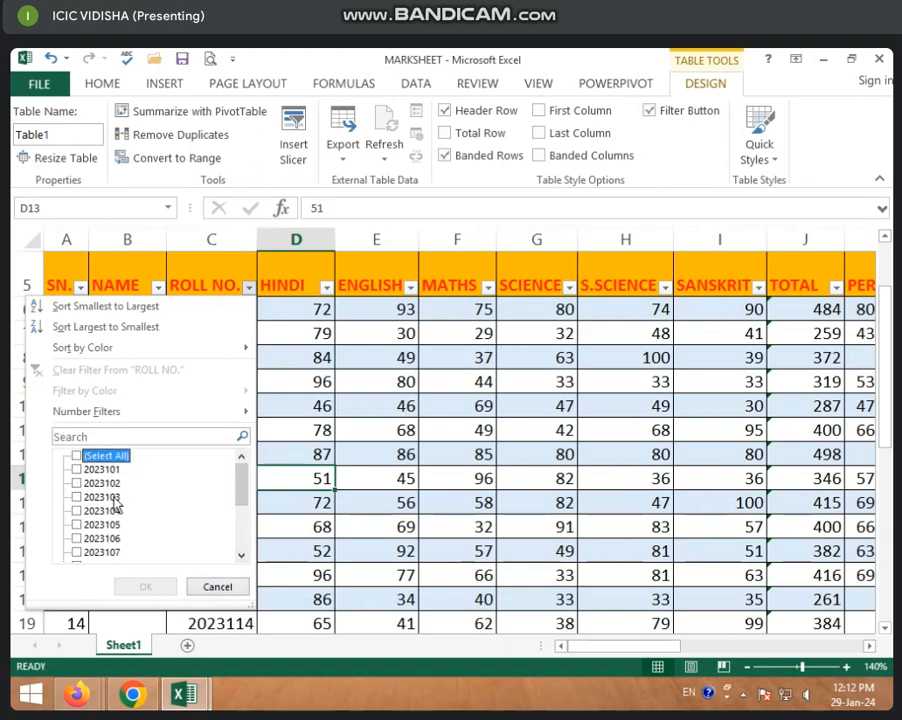
left_click(77, 470)
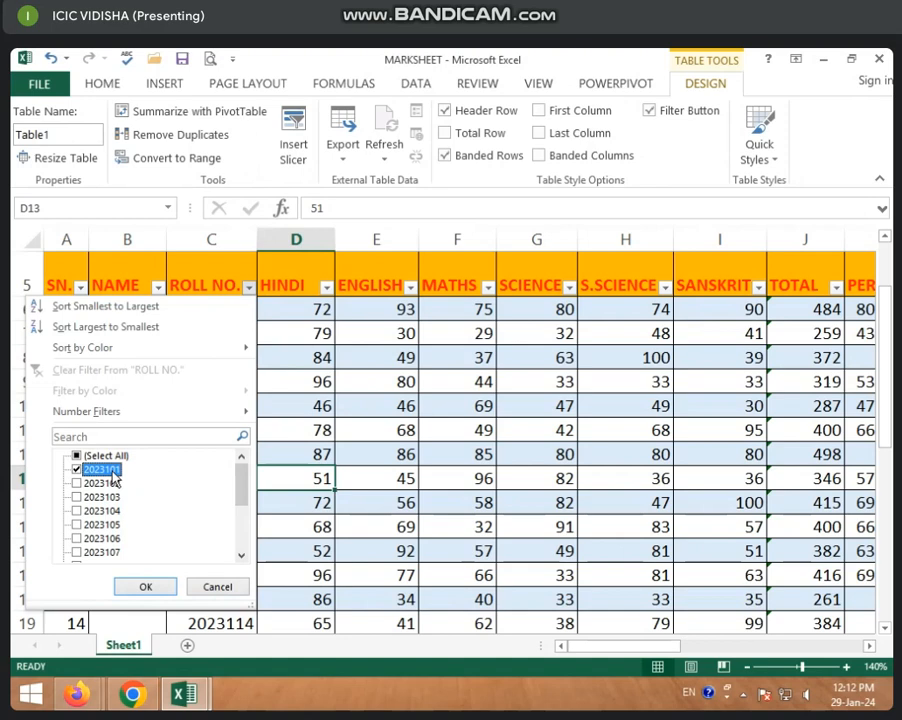
left_click(77, 525)
left_click(77, 539)
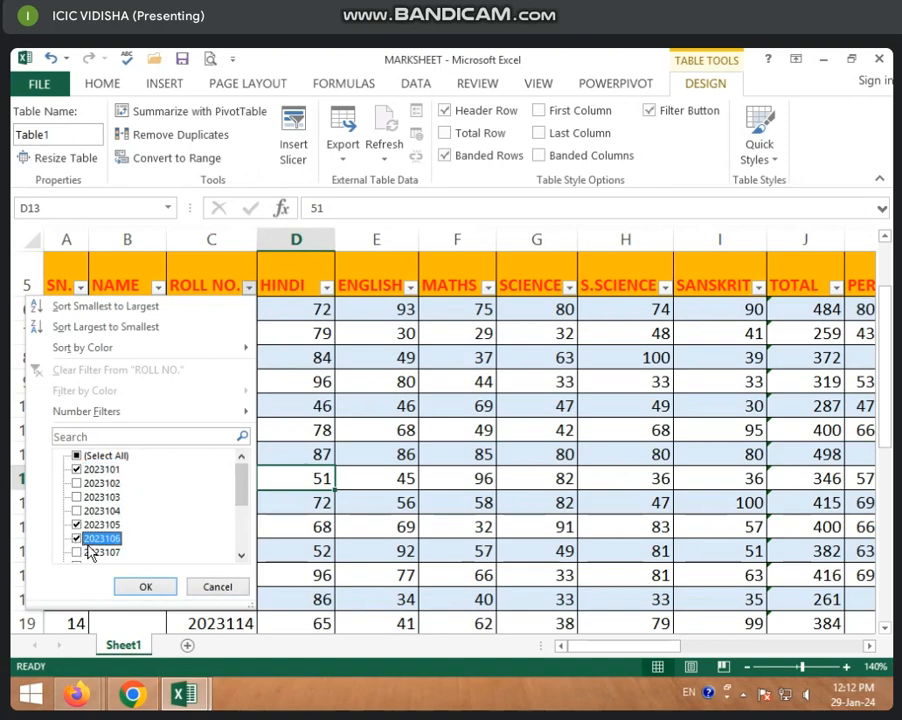
left_click(145, 587)
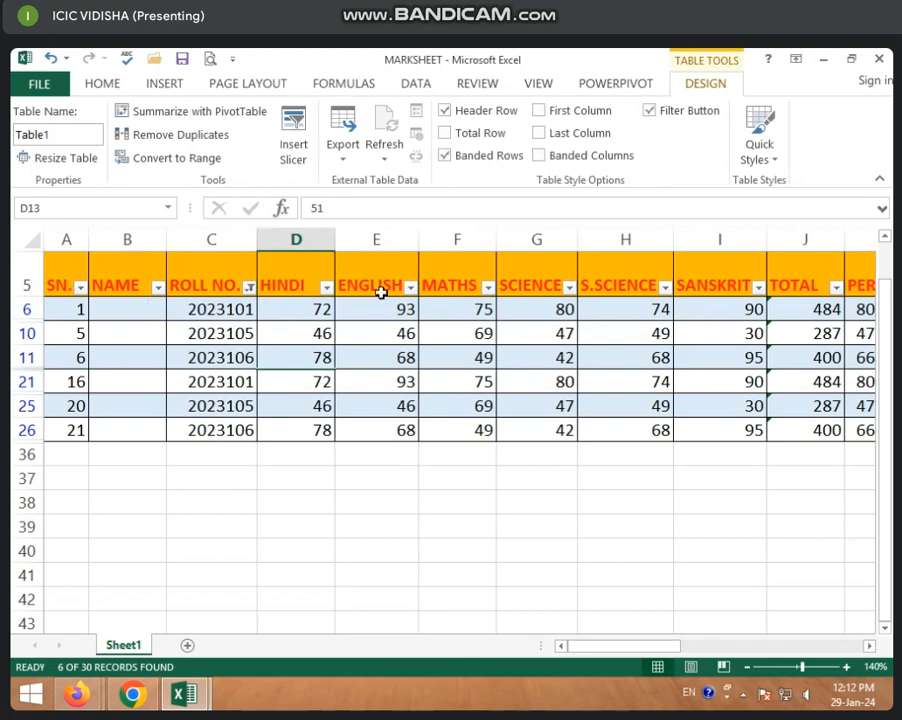
Reselect all values in the ROLL NO. filter to bring back every student record.
left_click(249, 289)
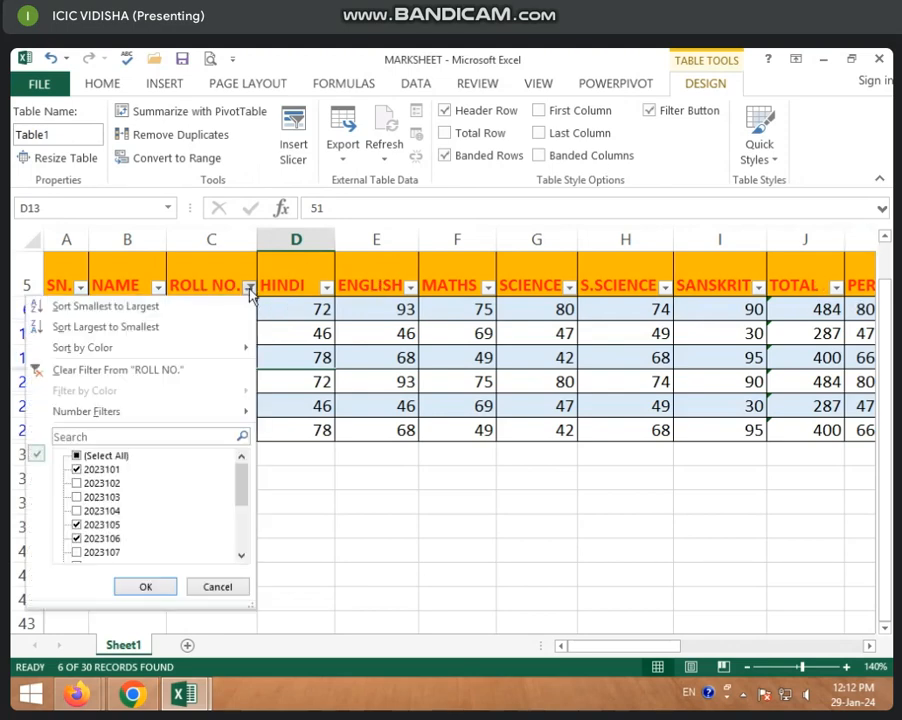
left_click(80, 455)
left_click(148, 586)
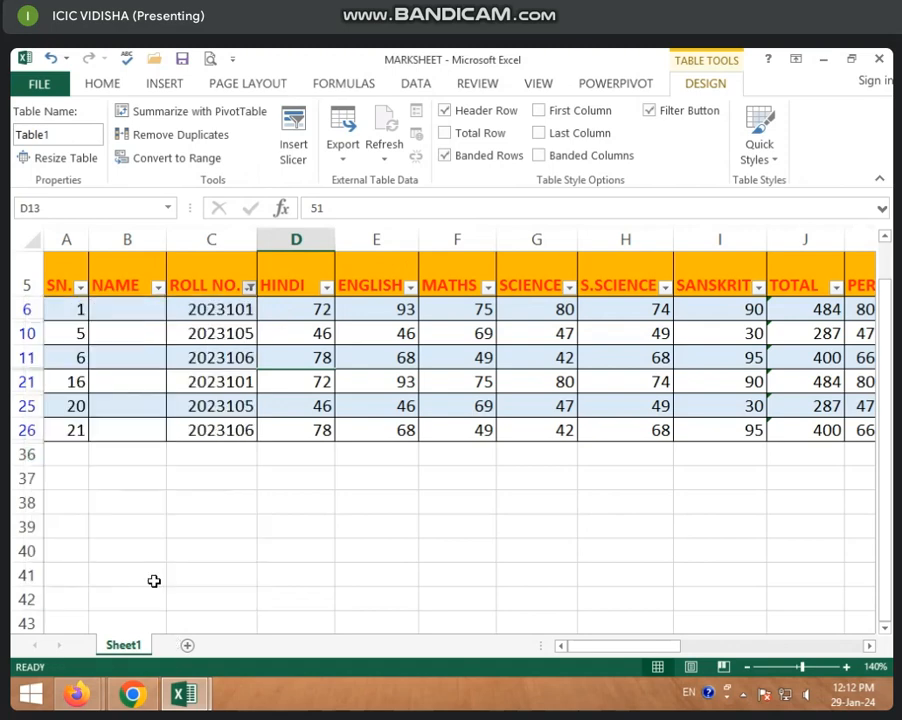
Insert slicers for the ROLL NO., TOTAL and RESULT fields of the marksheet table.
left_click(293, 147)
left_click_drag(313, 302, 320, 190)
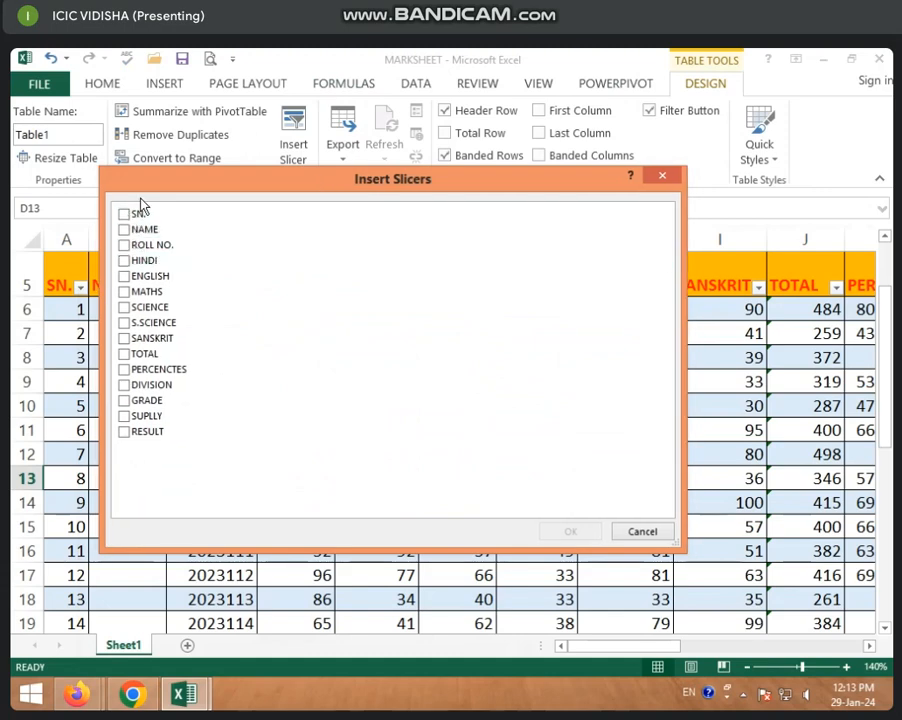
left_click_drag(157, 188, 234, 350)
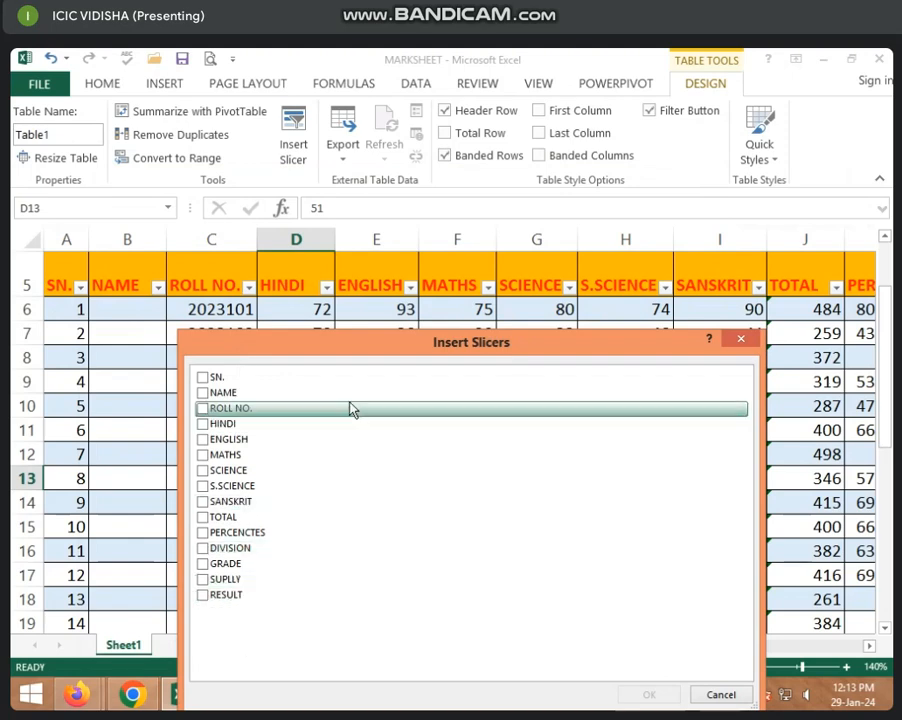
left_click_drag(280, 348, 281, 257)
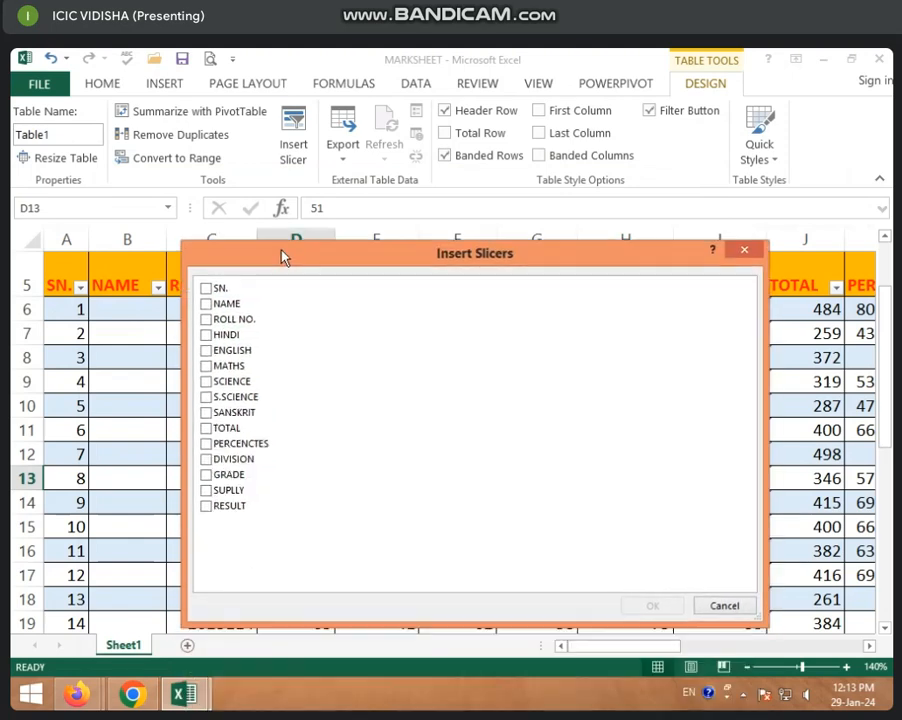
left_click(206, 320)
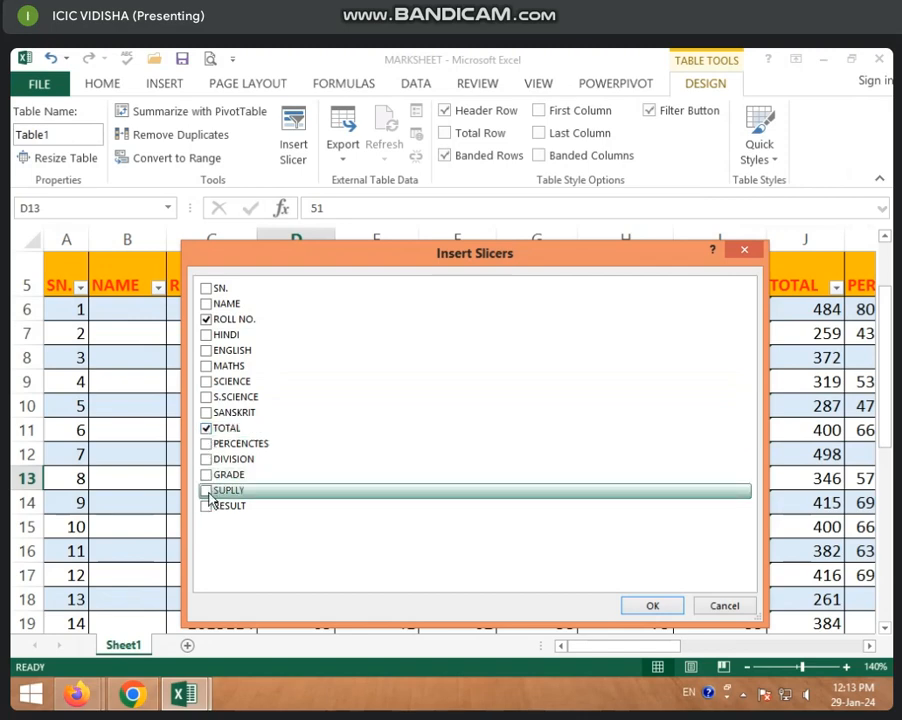
left_click(207, 506)
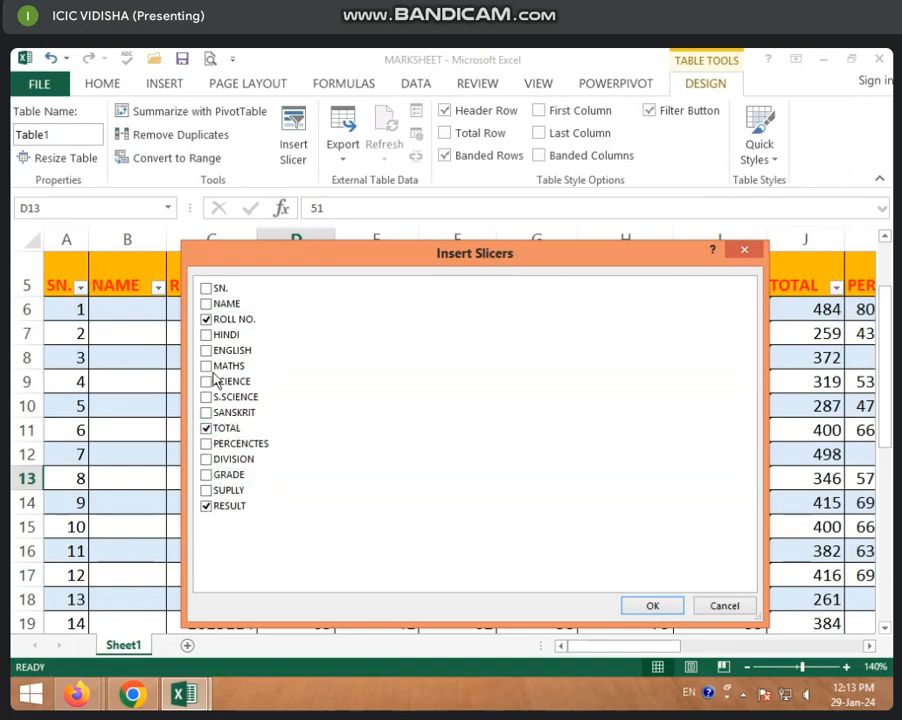
left_click(660, 607)
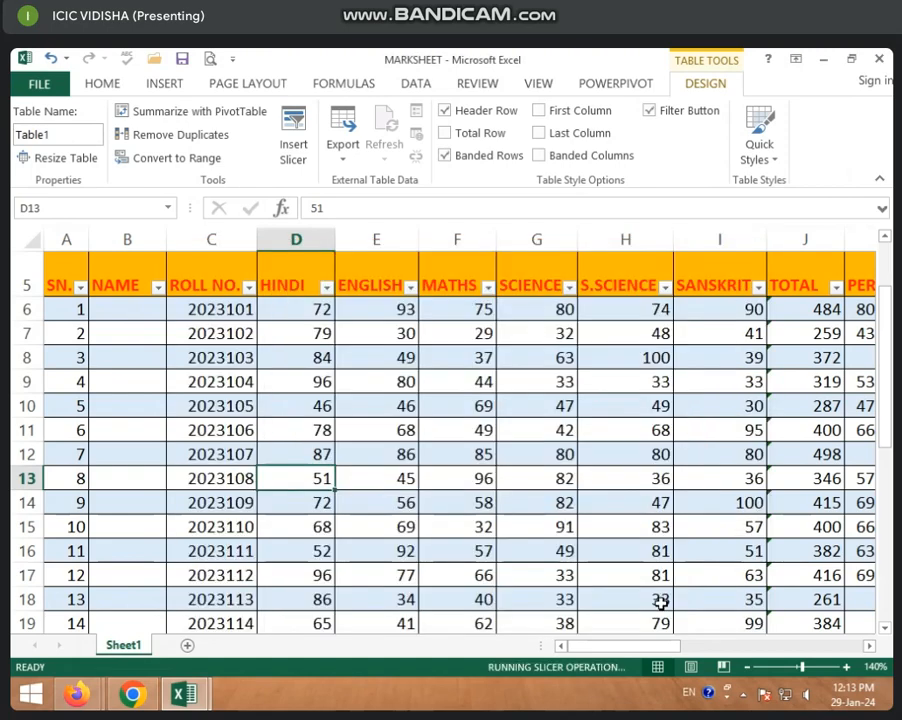
Arrange the ROLL NO., TOTAL and RESULT slicers side by side in that order over the table.
left_click_drag(411, 290, 209, 282)
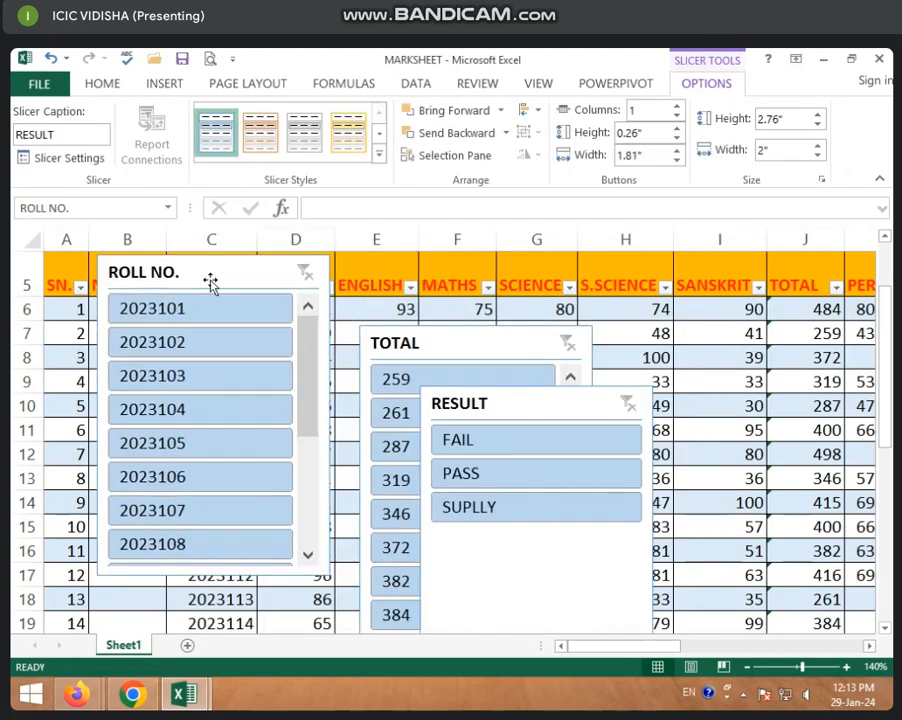
left_click_drag(421, 346, 394, 272)
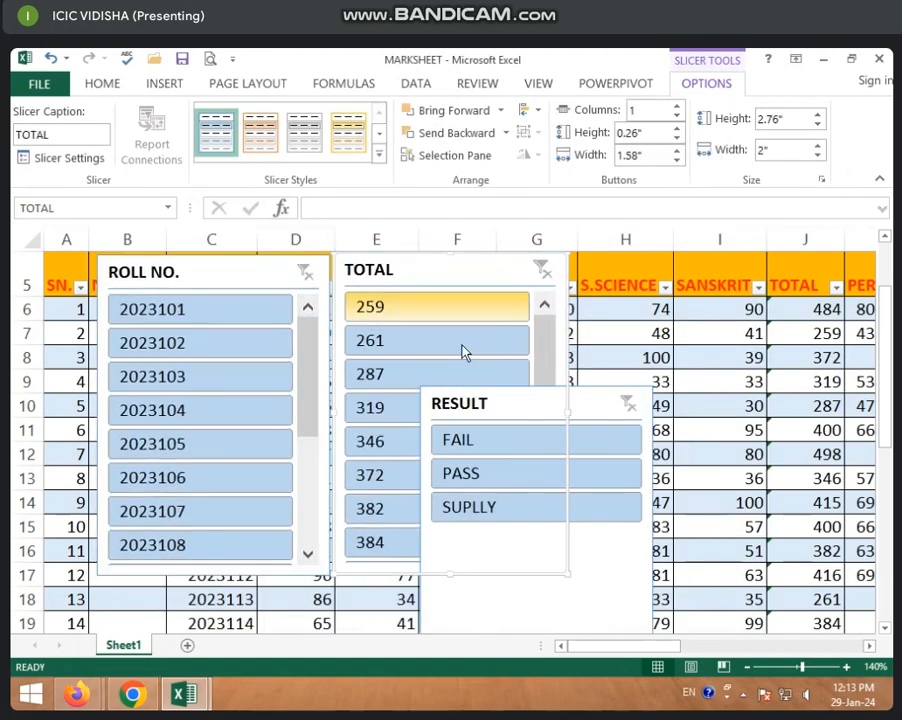
left_click_drag(508, 410, 686, 284)
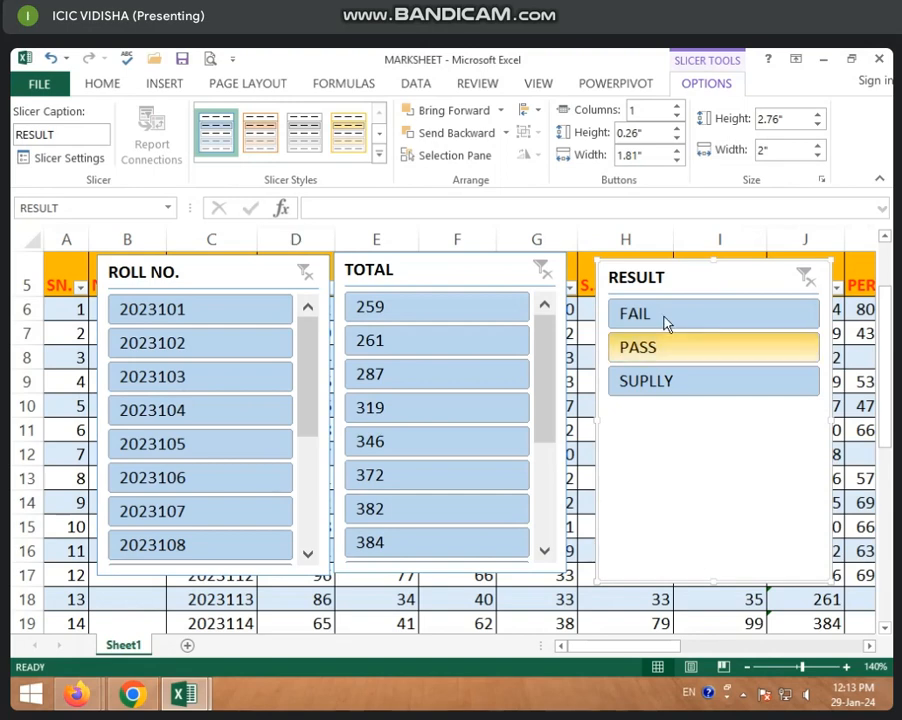
Filter the table through the ROLL NO. slicer by single roll numbers, ending with the second one, and clear that slicer's filter.
left_click(175, 321)
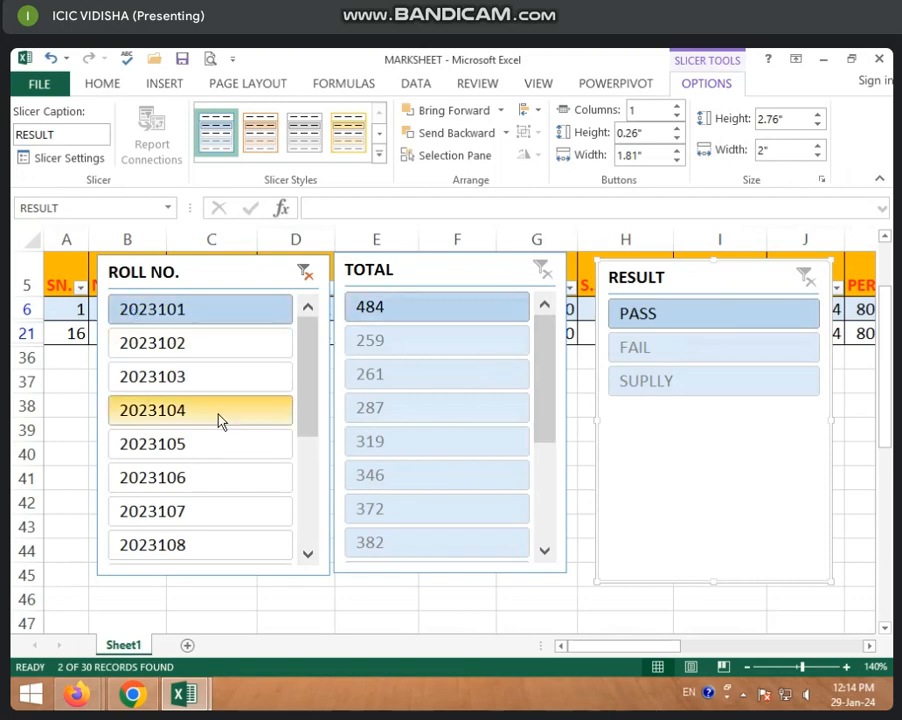
left_click(187, 411)
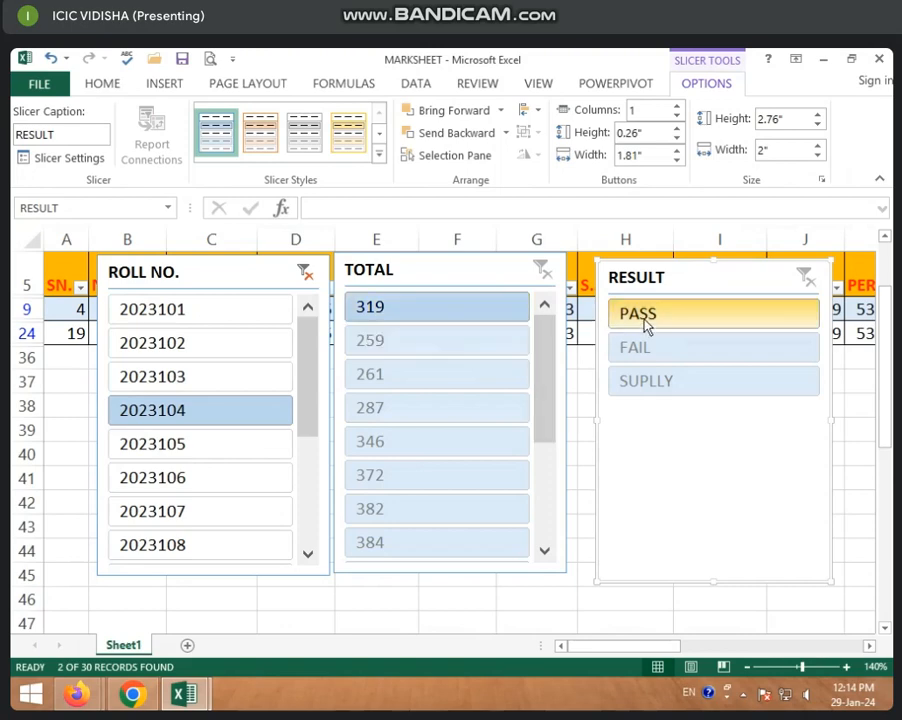
left_click(190, 512)
left_click(201, 412)
left_click(186, 348)
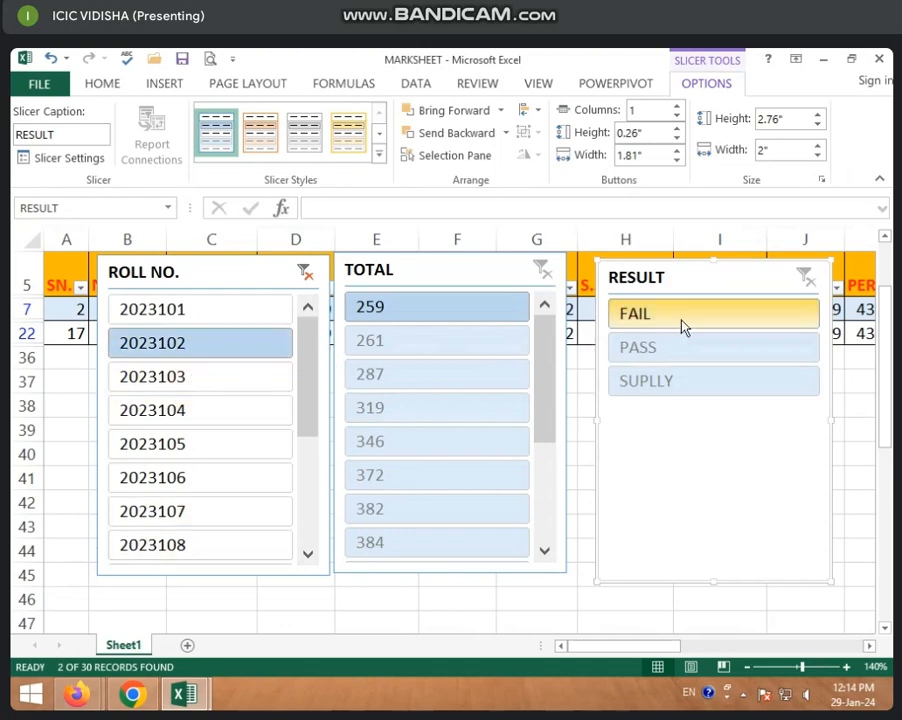
left_click(306, 273)
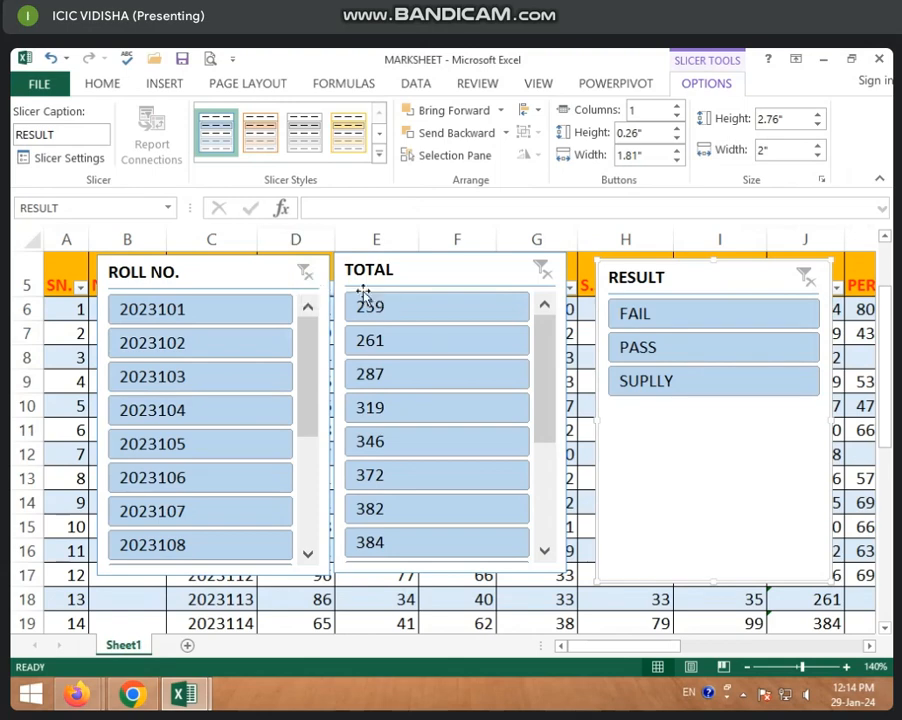
Filter the table through the RESULT slicer by FAIL and by PASS, review the matching totals, and clear the filter.
left_click(679, 316)
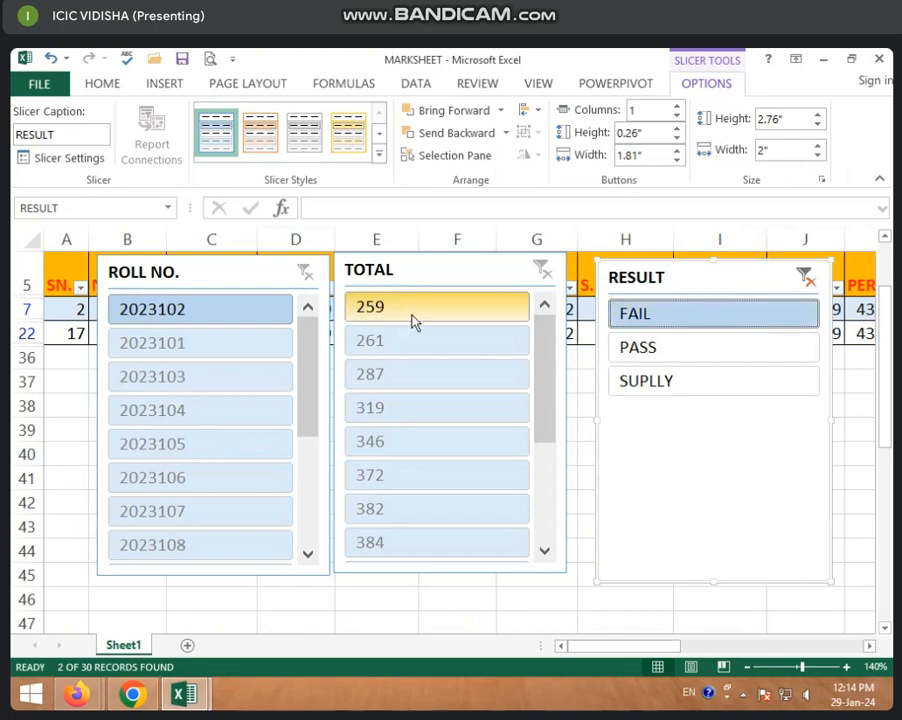
left_click(638, 348)
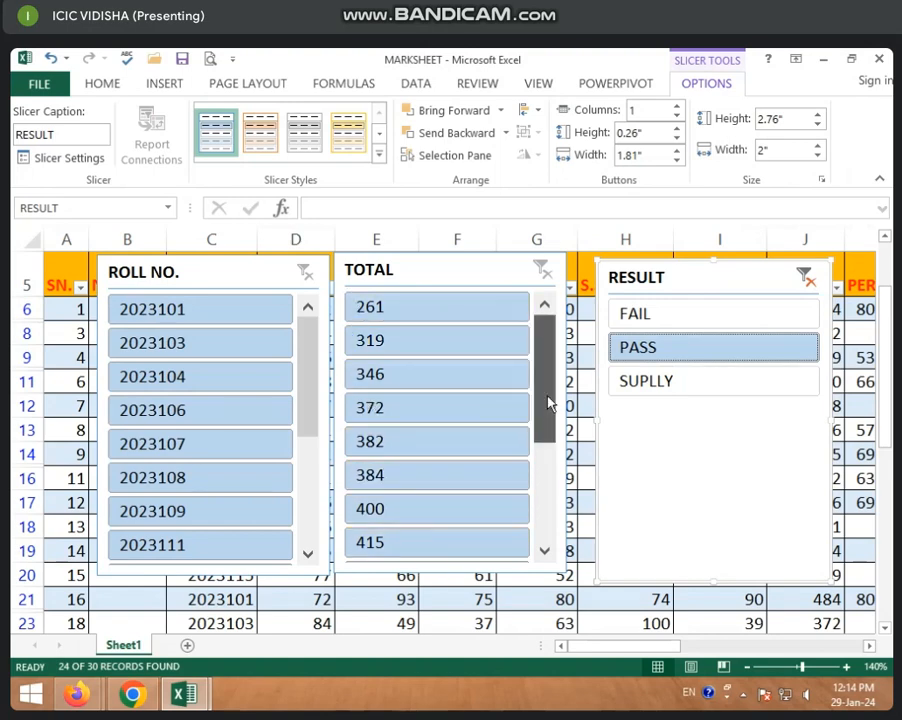
left_click_drag(546, 401, 558, 504)
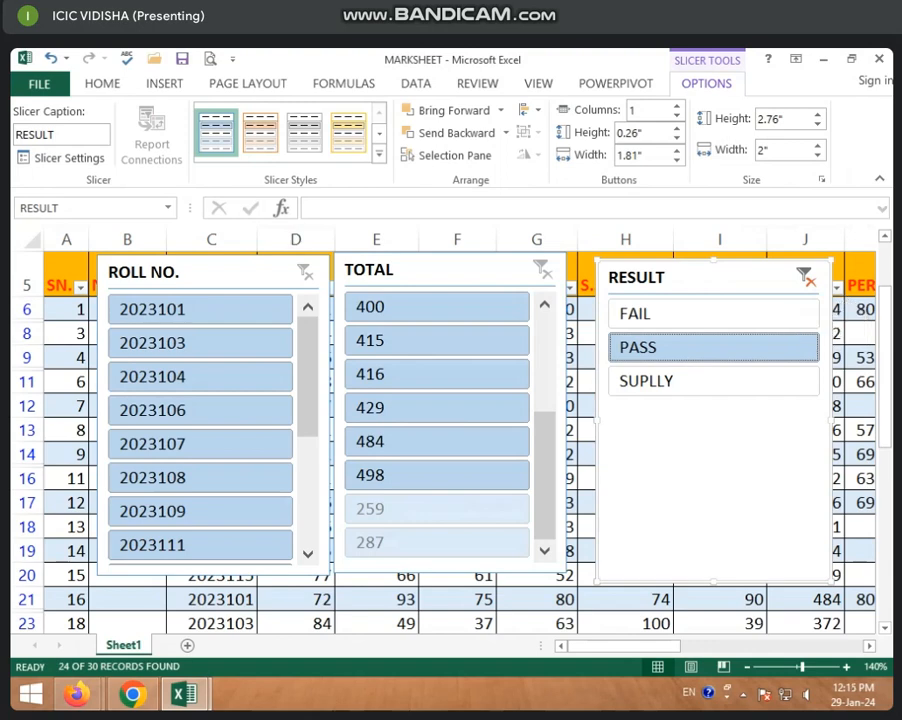
left_click(806, 277)
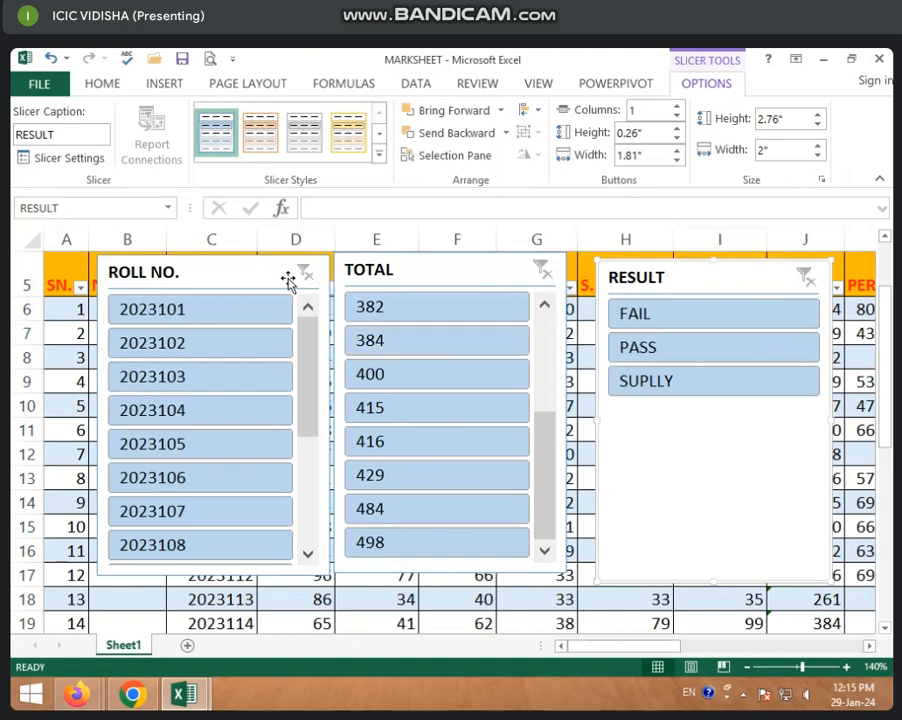
Delete the ROLL NO., TOTAL and RESULT slicers from the sheet.
left_click(238, 275)
key("Delete")
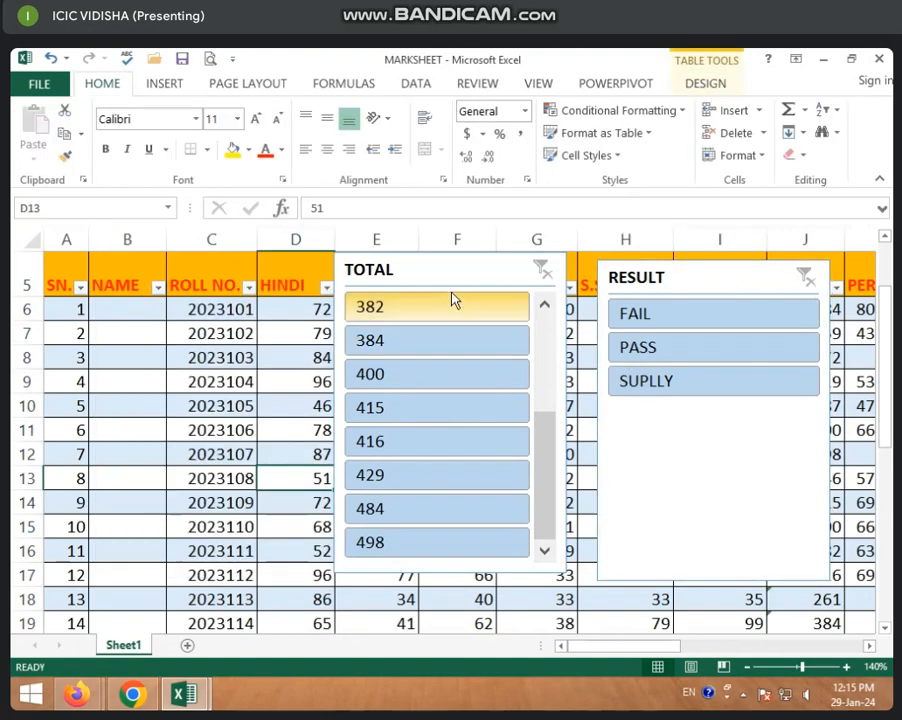
left_click(435, 272)
key("Delete")
left_click(749, 289)
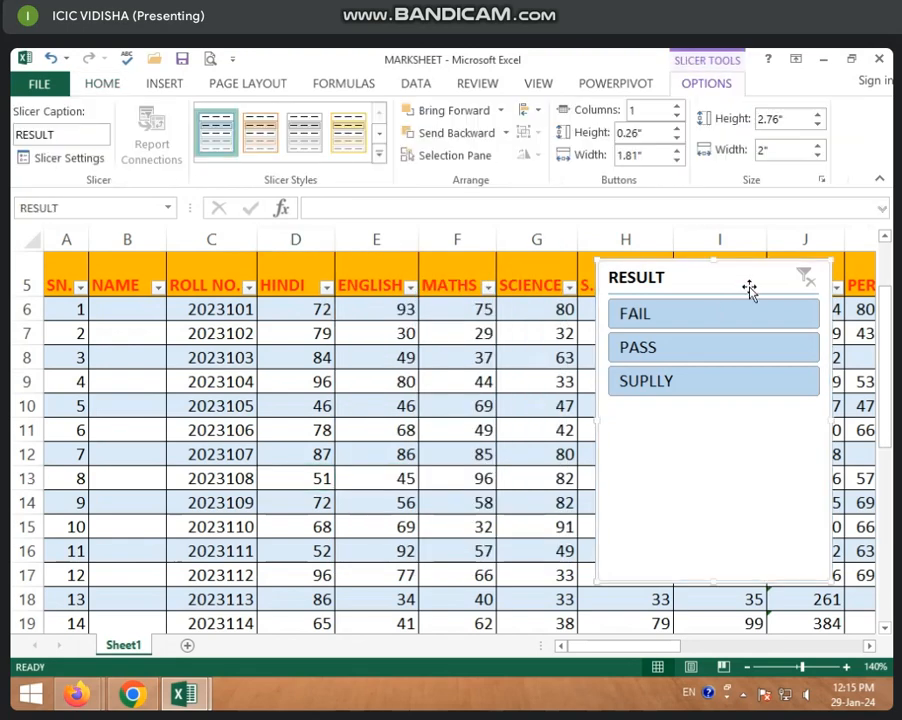
key("Delete")
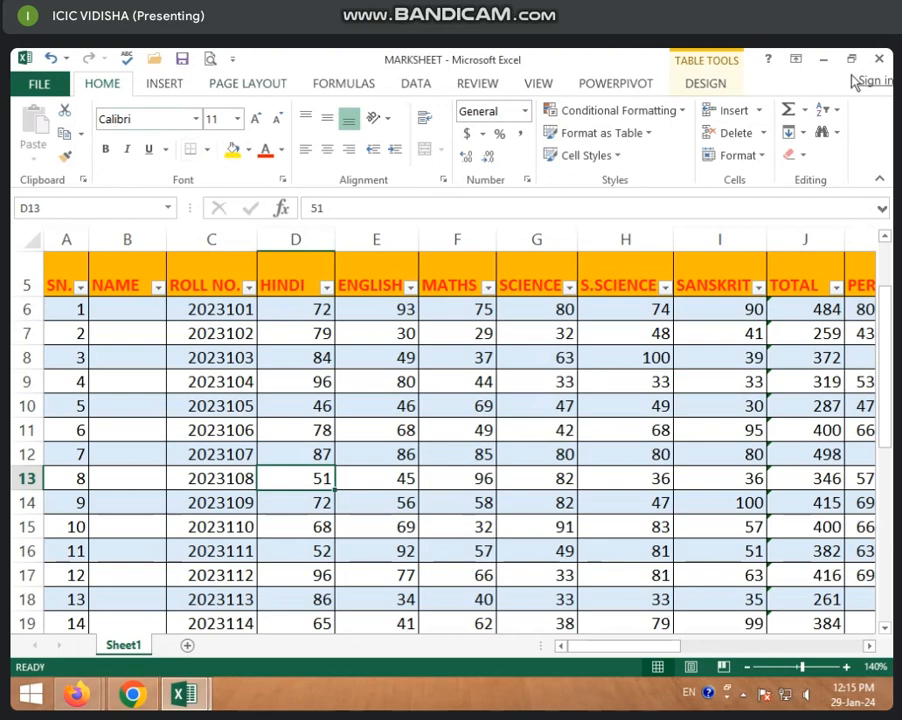
Convert the marksheet table back to a normal range.
left_click(700, 84)
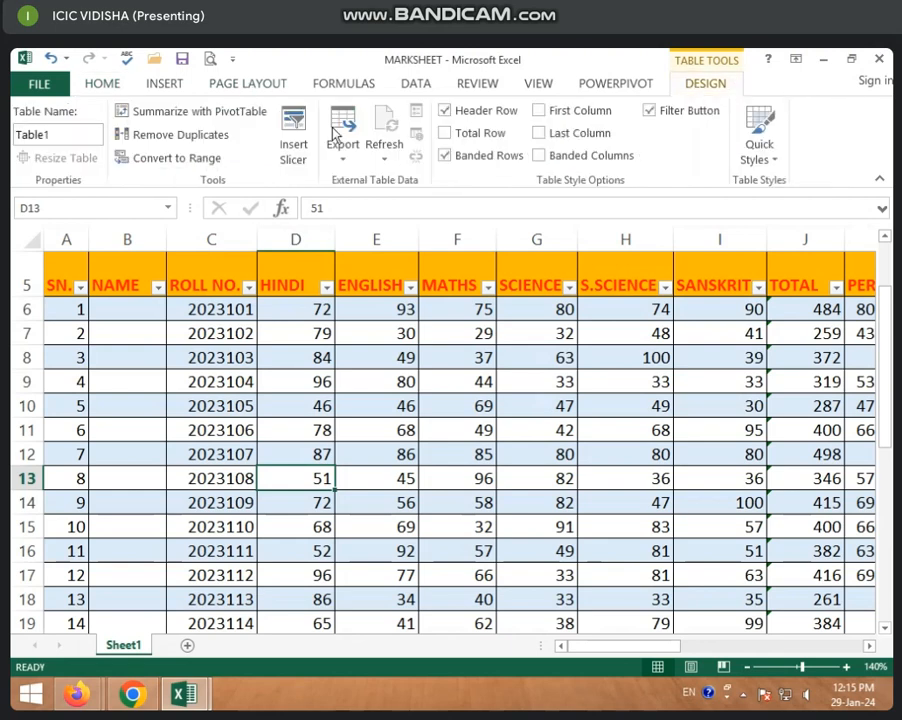
left_click(170, 160)
left_click(418, 415)
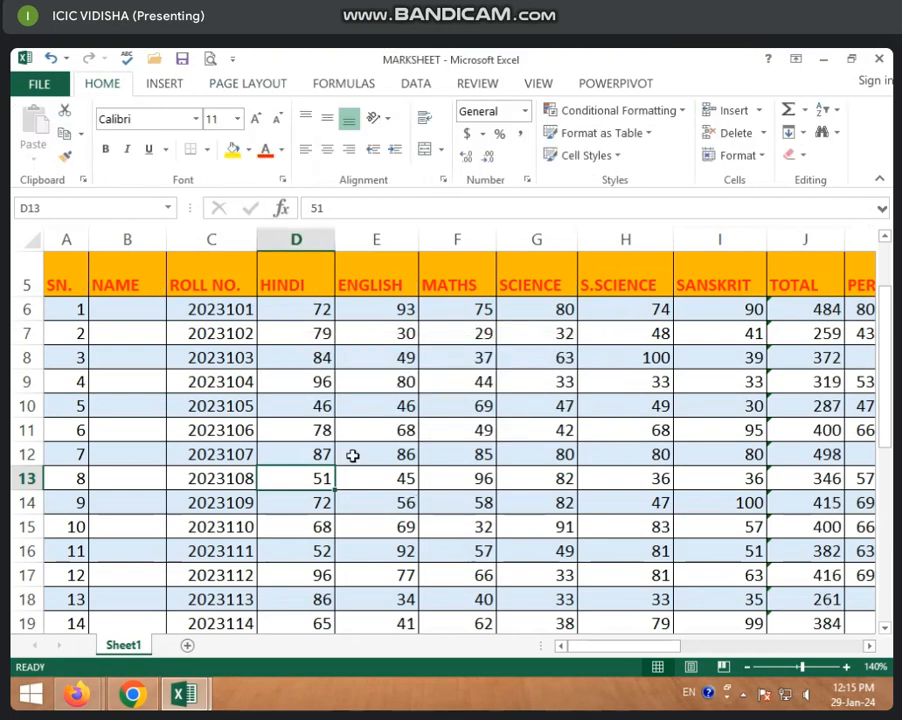
left_click(440, 454)
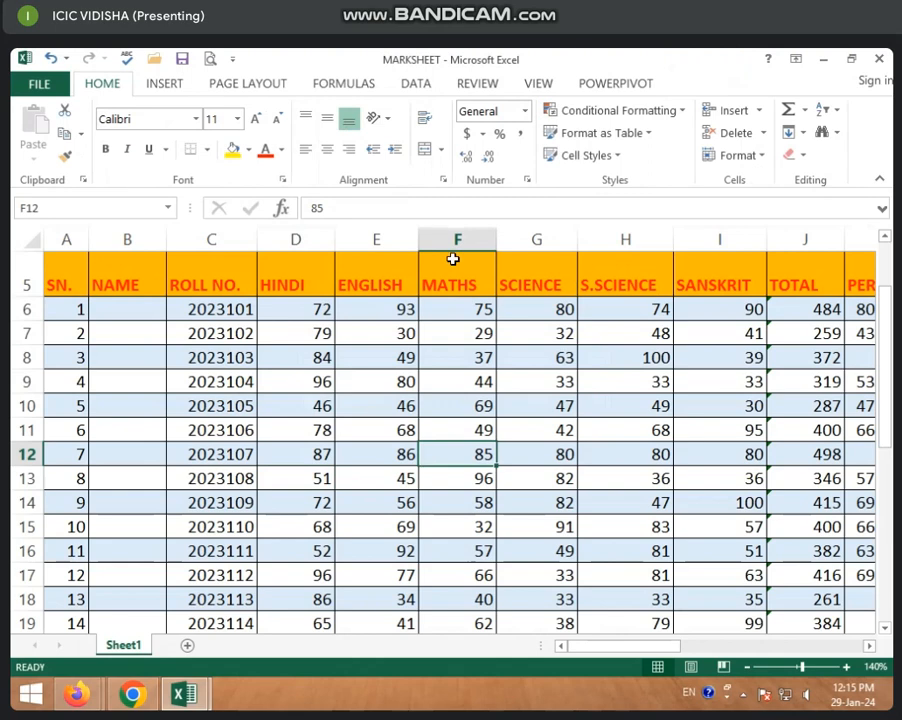
Insert a blank column before HINDI in the marksheet and give it the heading DATE.
left_click(168, 84)
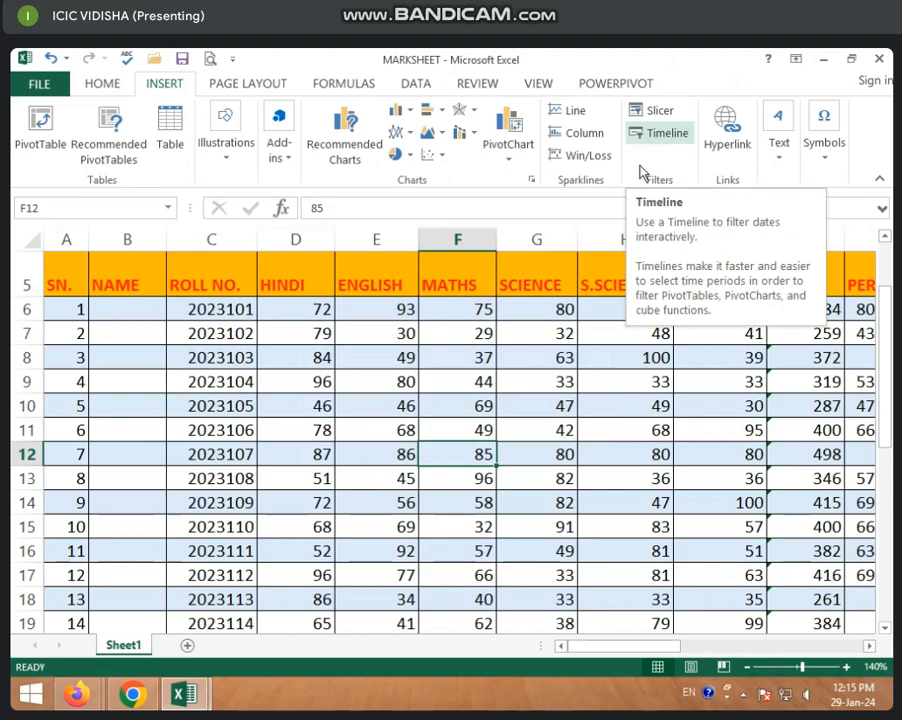
left_click(284, 240)
right_click(284, 242)
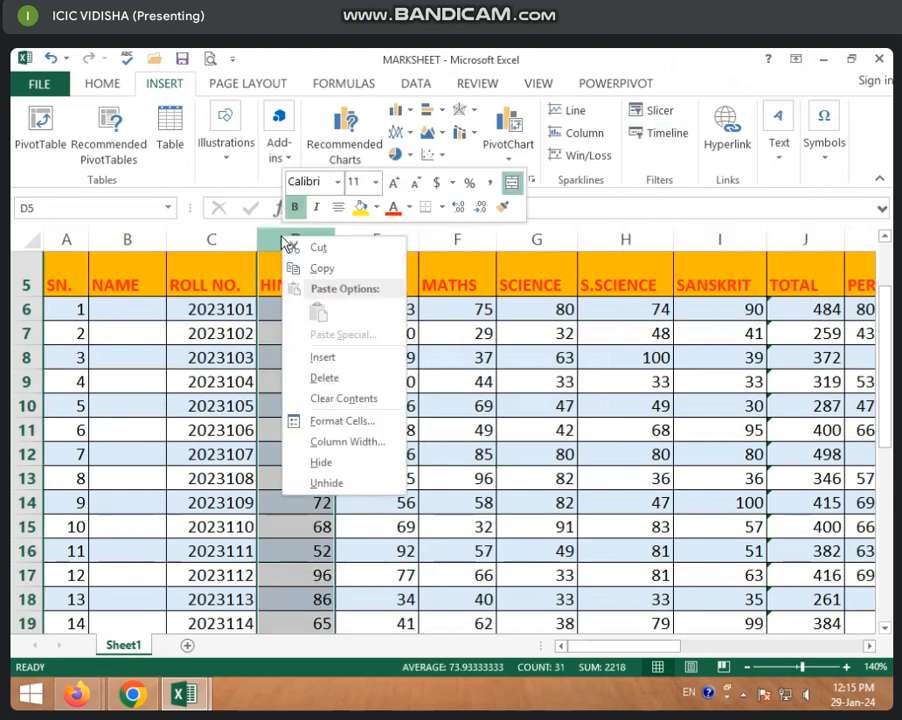
left_click(336, 358)
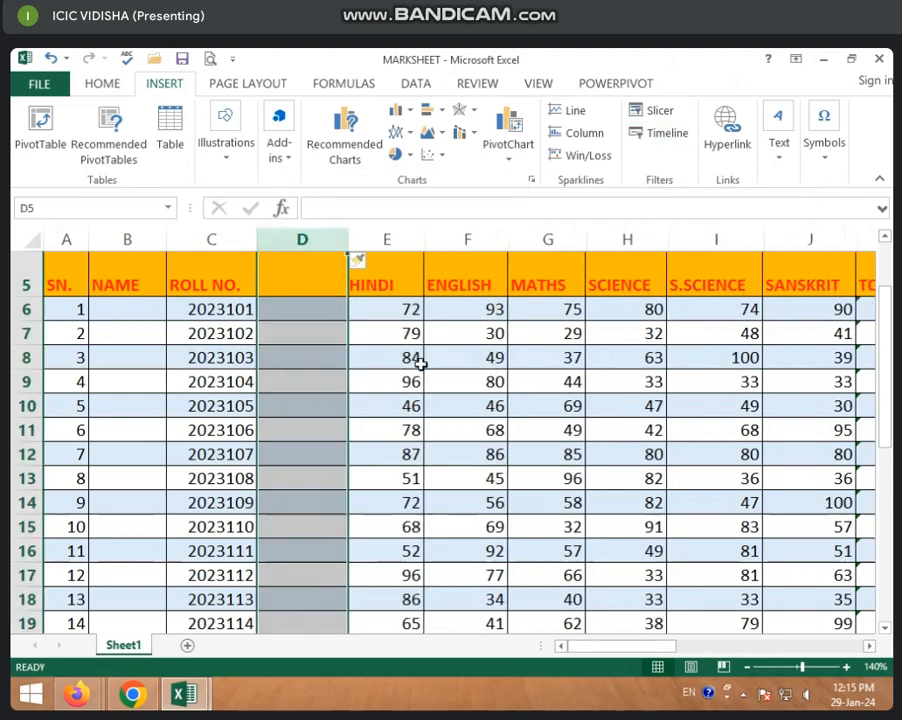
left_click(310, 282)
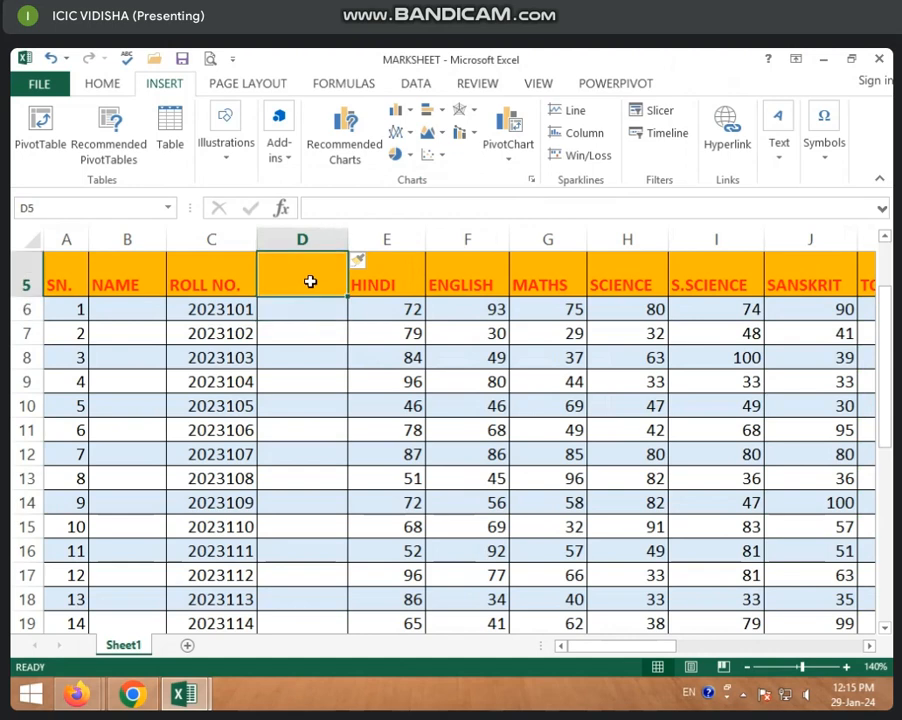
type("DA")
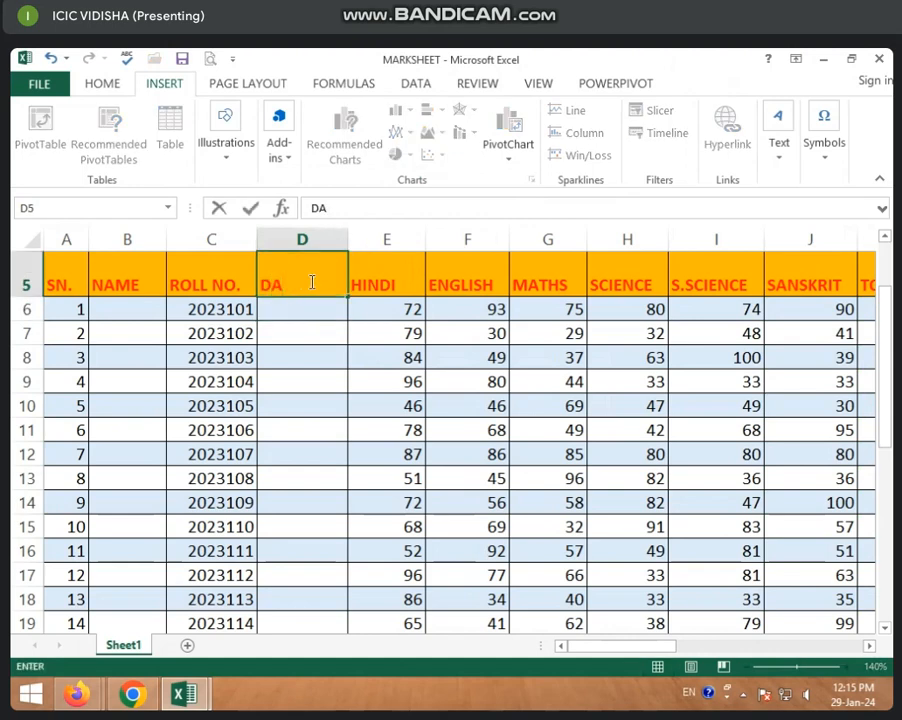
type("YTE")
key("Return")
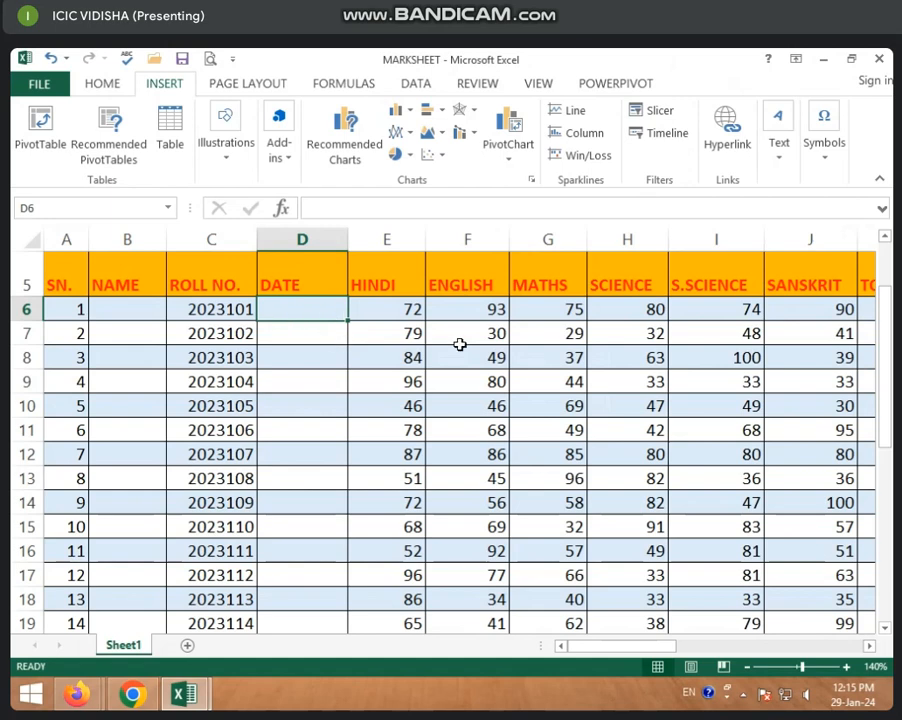
Enter 2JAN 2023 as the date of the first record.
type("2")
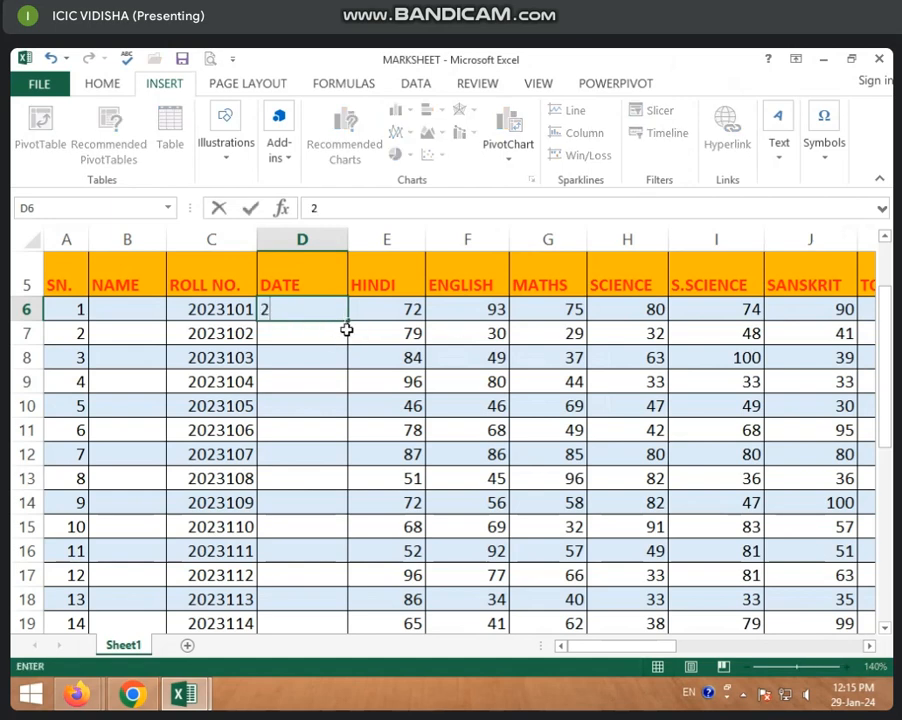
type("JAN 2023")
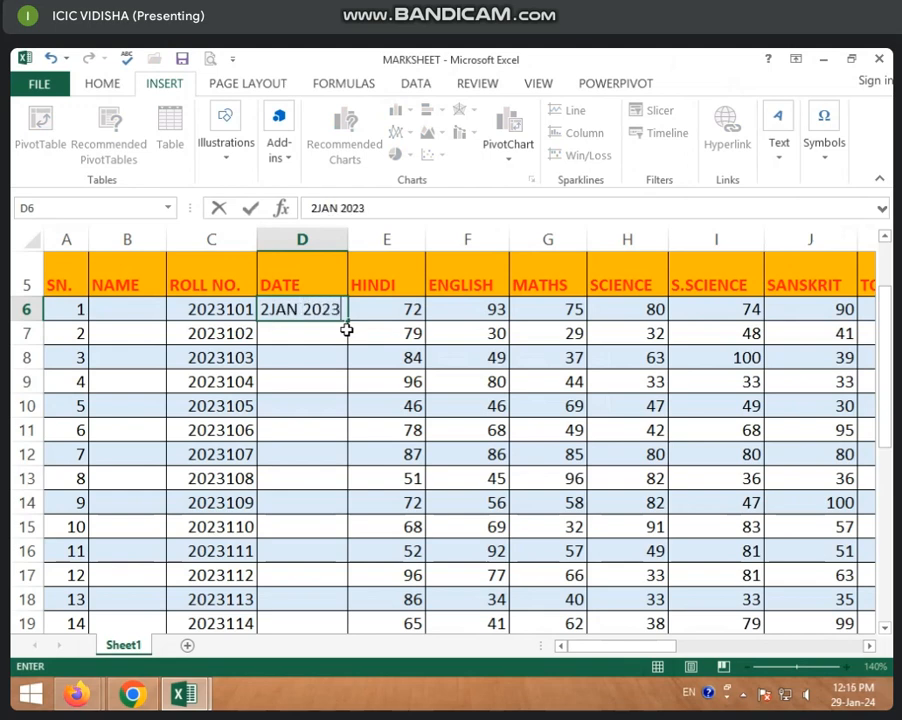
key("Return")
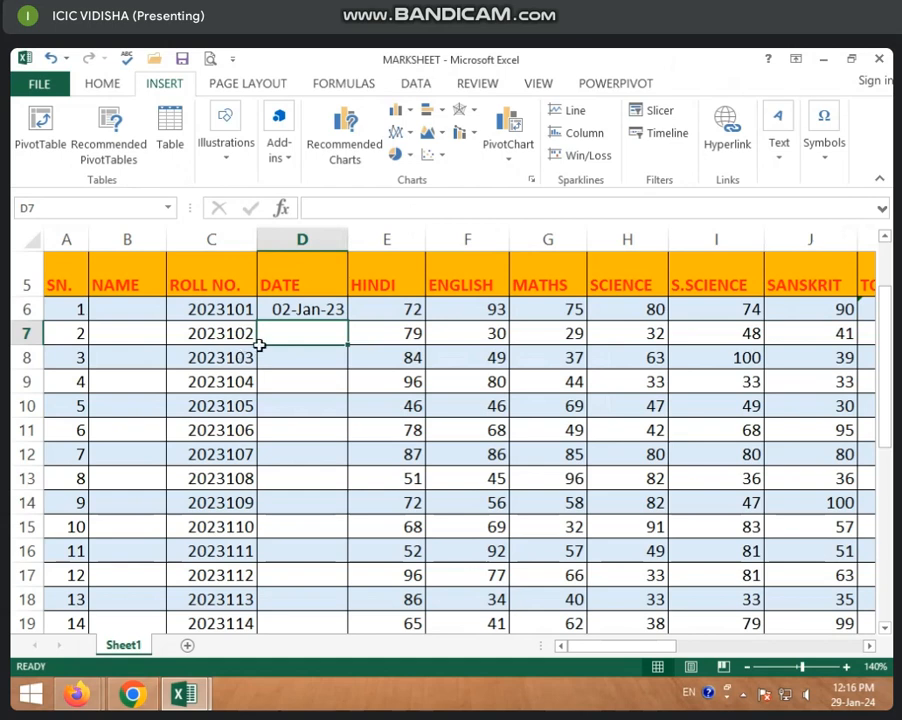
Replace the first record's date in D6 with 01/02/2023.
left_click(288, 309)
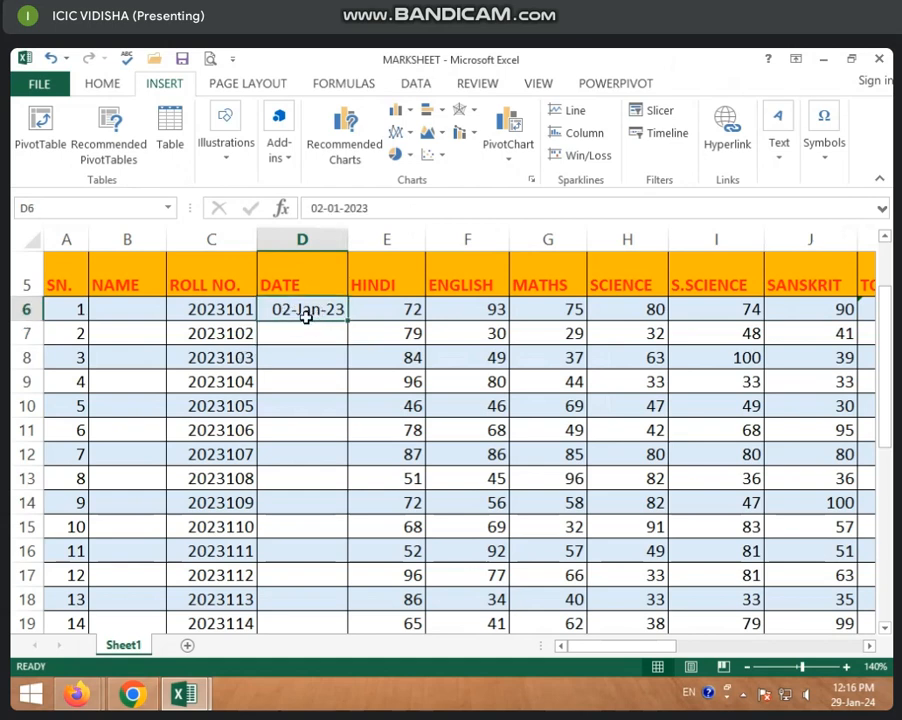
type("02")
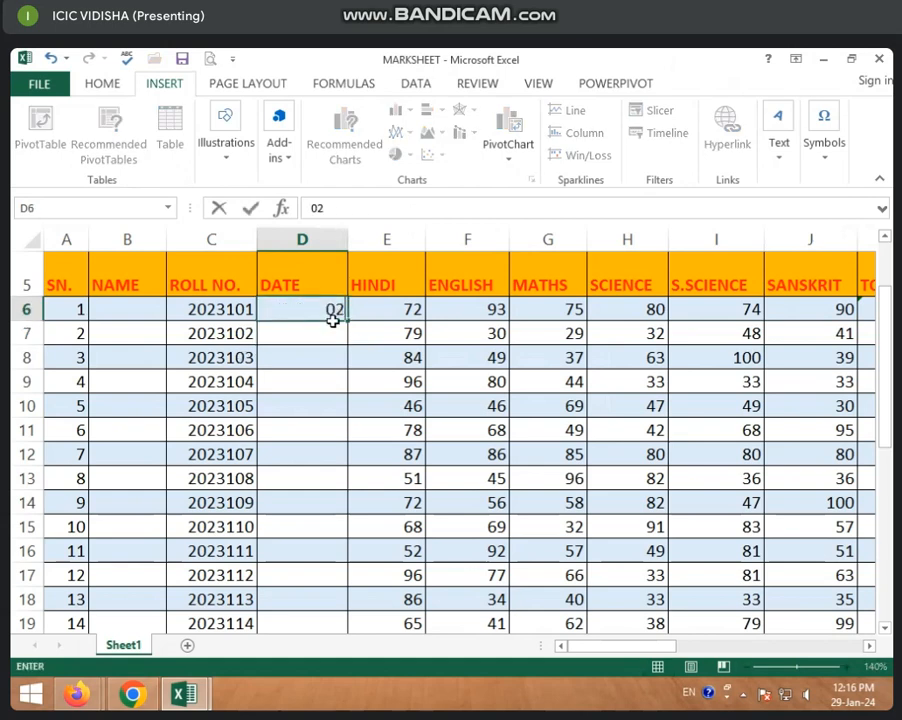
type(" JAN")
key("BackSpace")
key("BackSpace")
key("BackSpace")
key("BackSpace")
key("BackSpace")
key("BackSpace")
type("01/0")
type("2/202")
type("3")
key("Return")
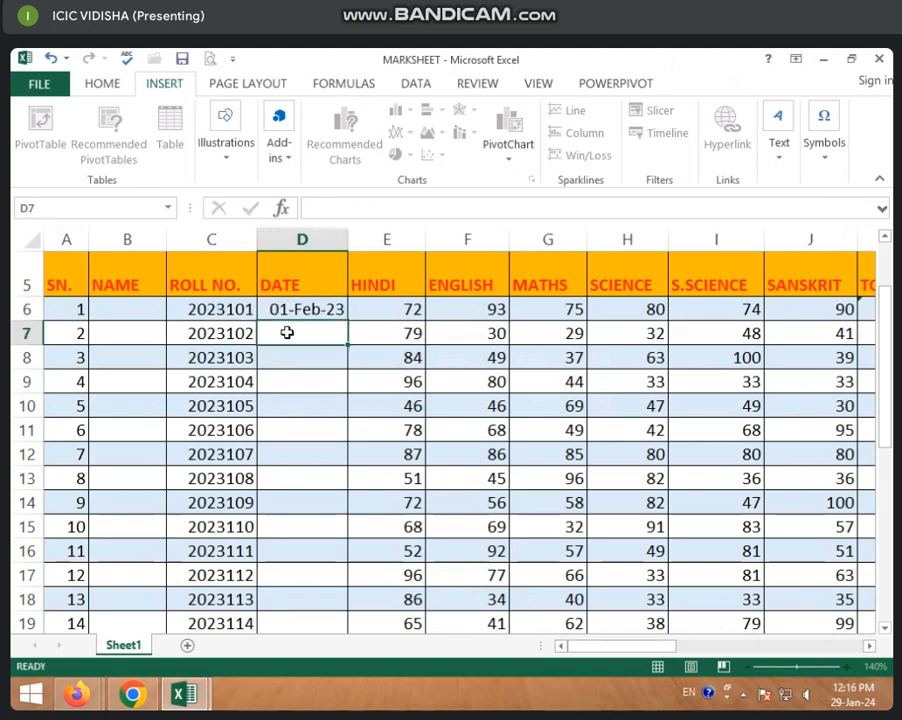
Enter 01/03/2023 and 01/04/2023 as the dates of the second and third records.
left_click(309, 312)
left_click(293, 337)
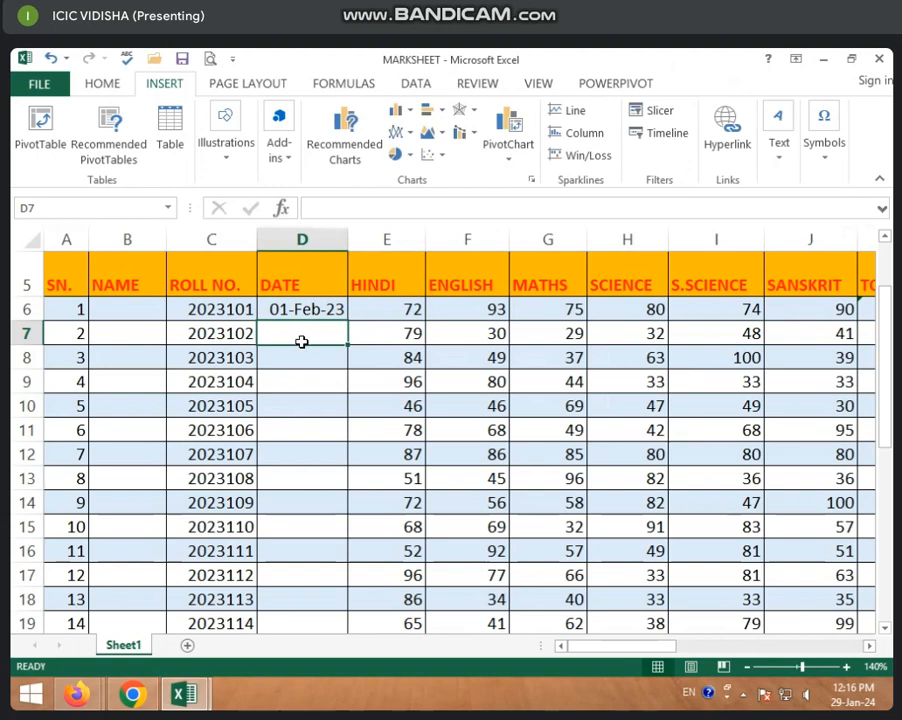
type("01/03/")
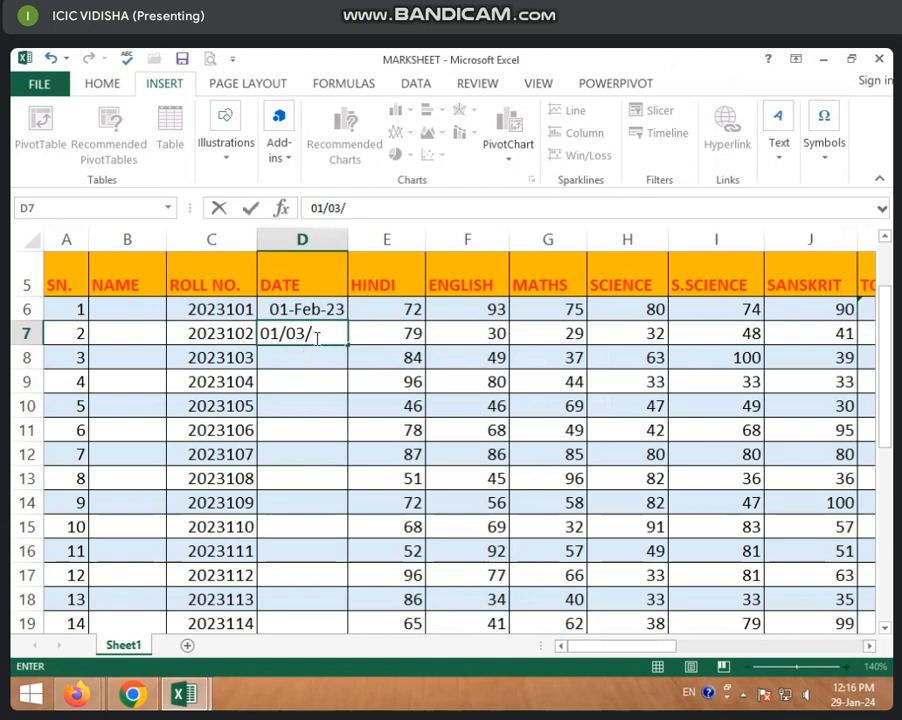
type("23")
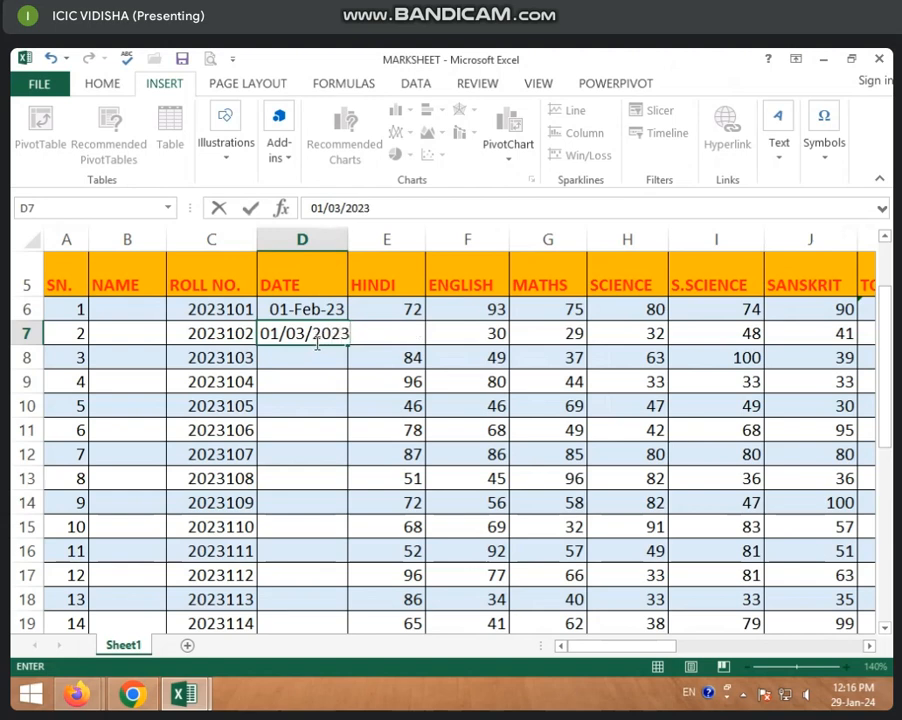
key("Return")
left_click(316, 333)
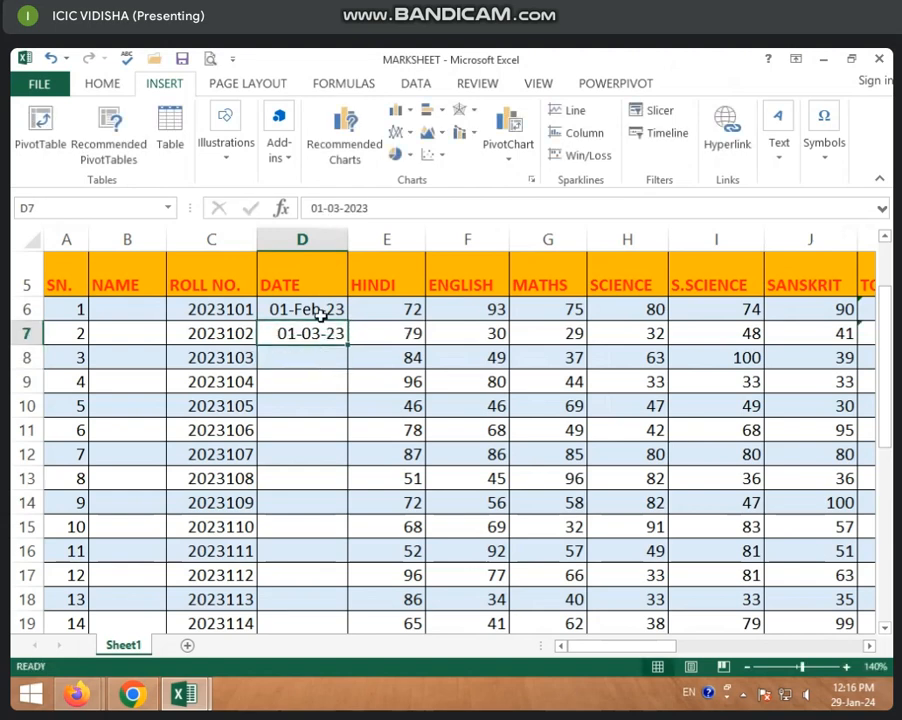
left_click(320, 312)
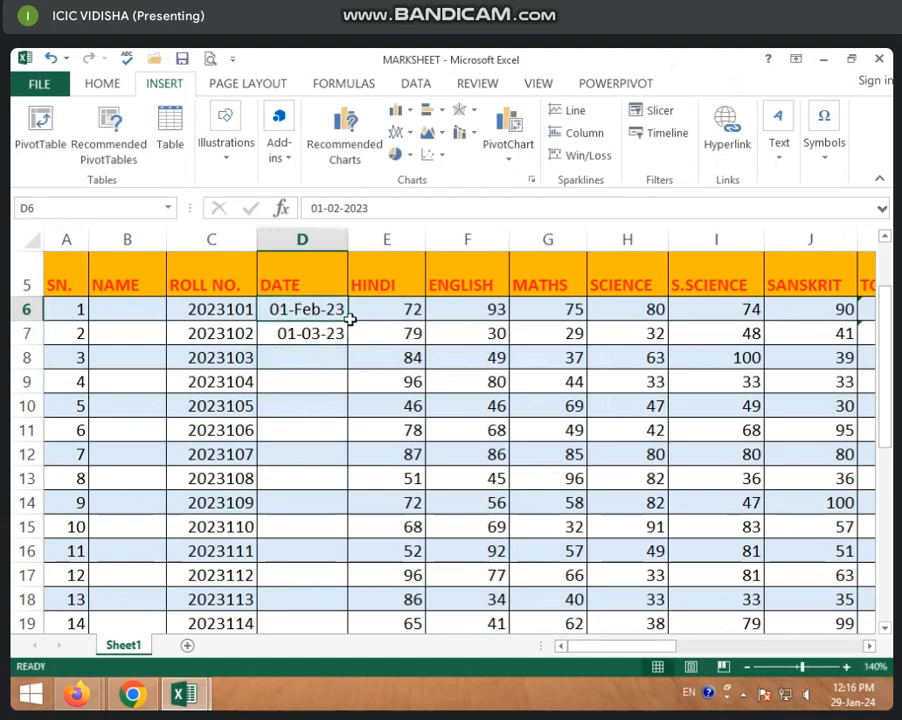
left_click(274, 336)
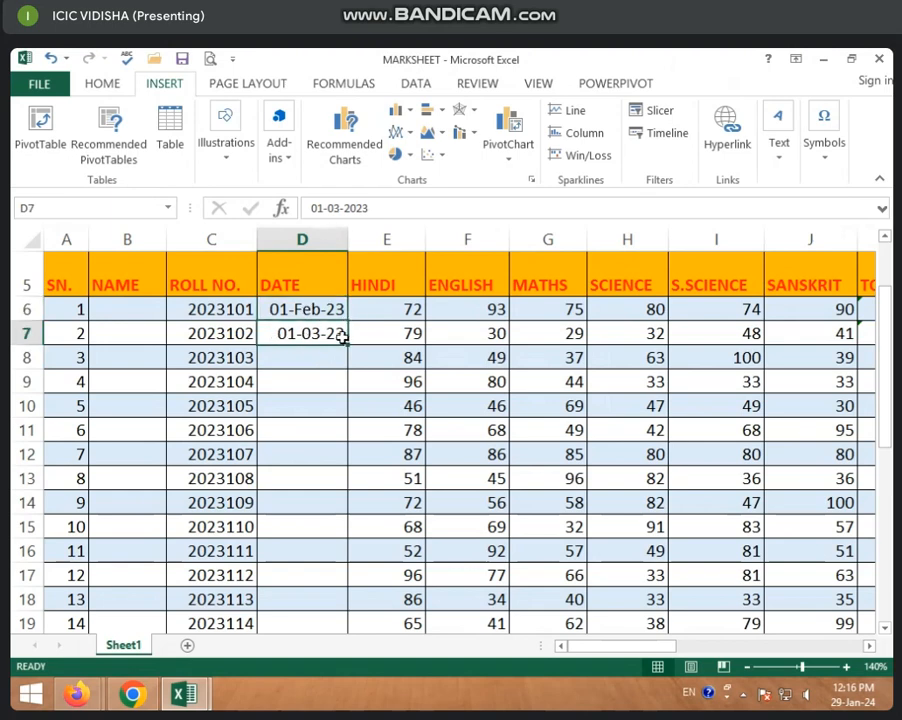
left_click(314, 350)
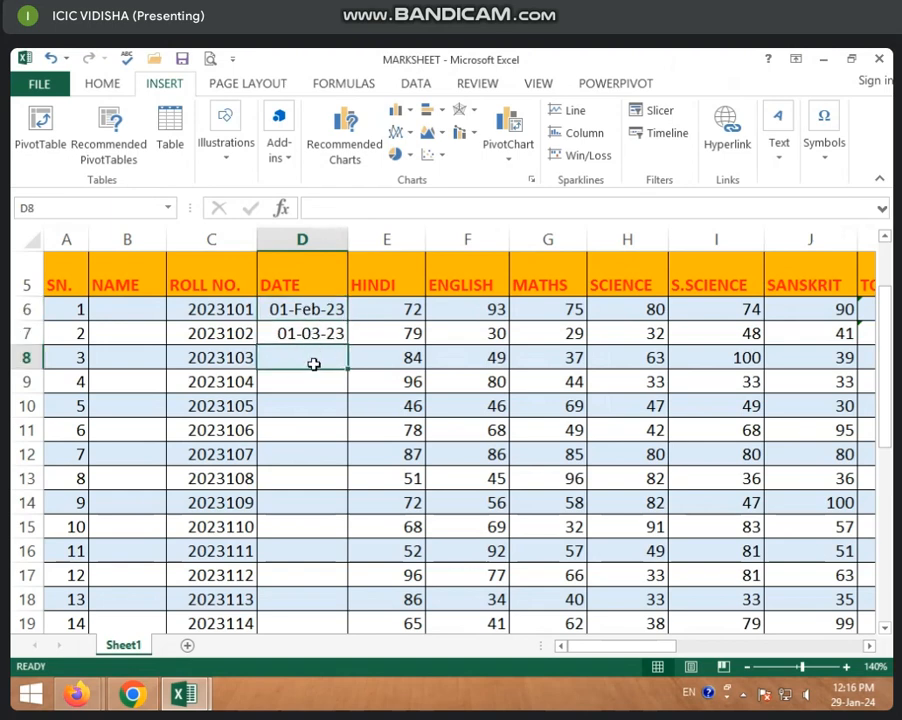
type("01/04")
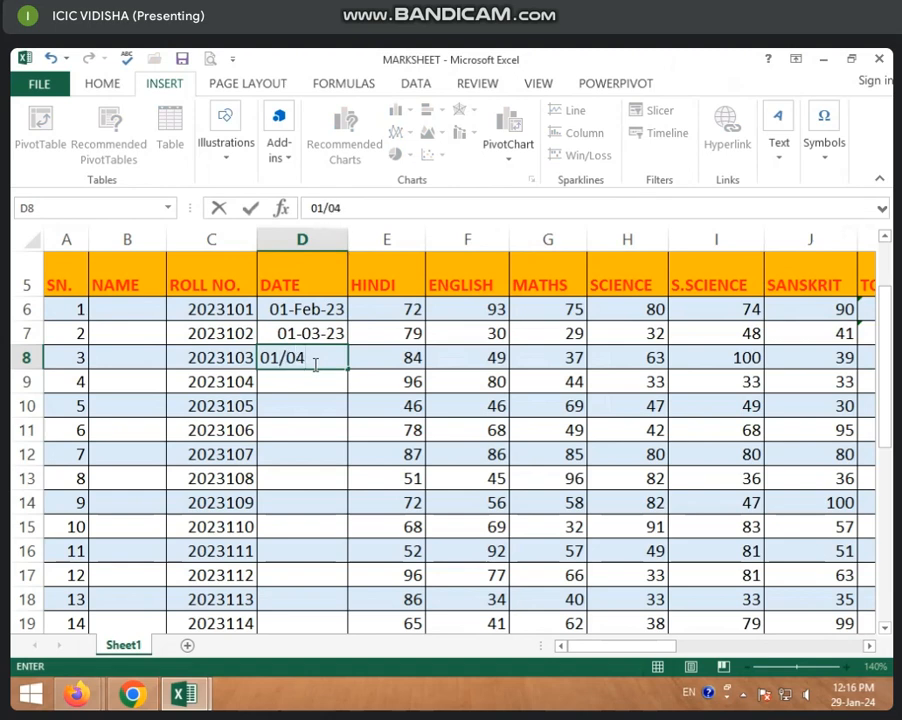
type("/2023")
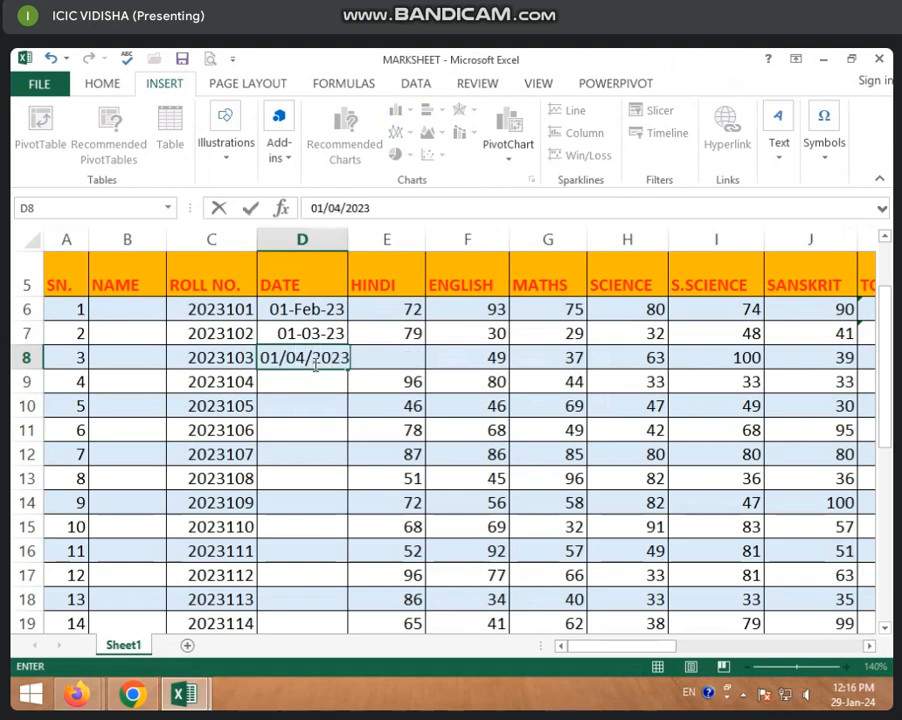
key("Return")
Format the first record's date in D6 as Short Date.
left_click(325, 305)
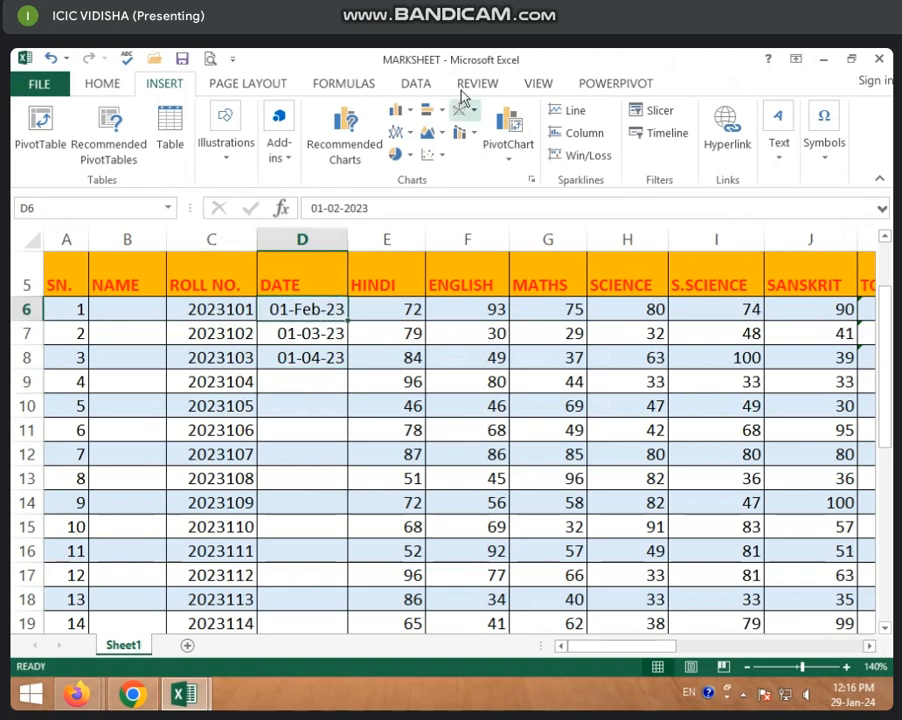
left_click(104, 85)
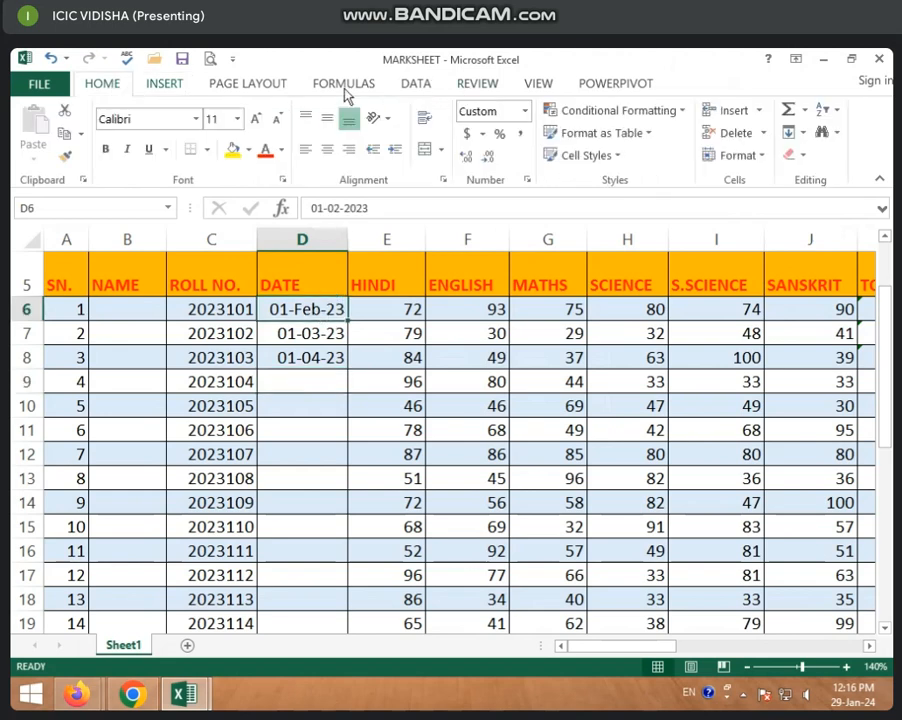
left_click(525, 112)
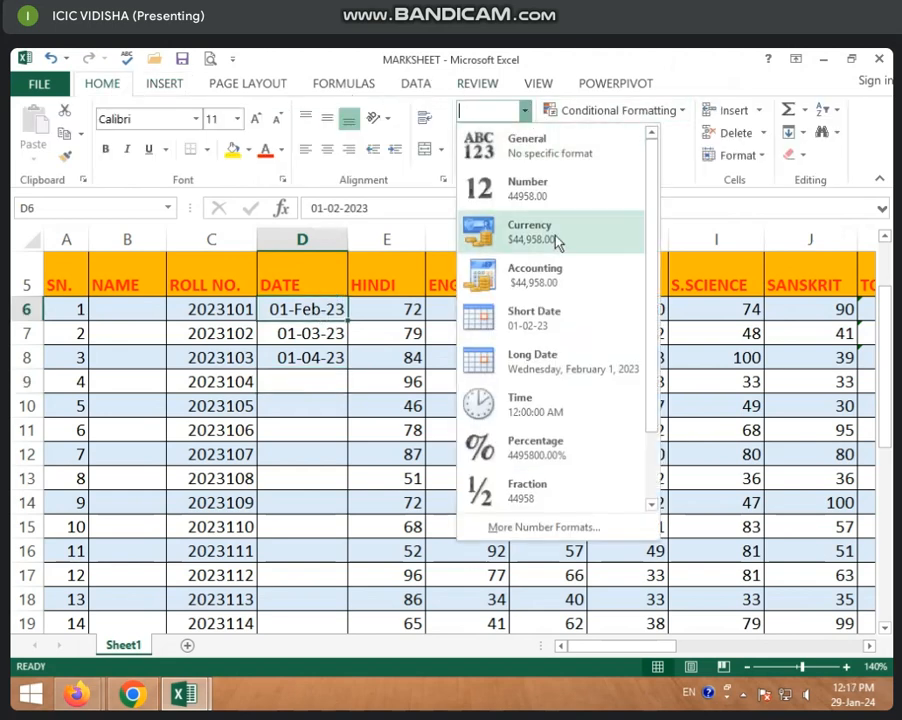
left_click(540, 322)
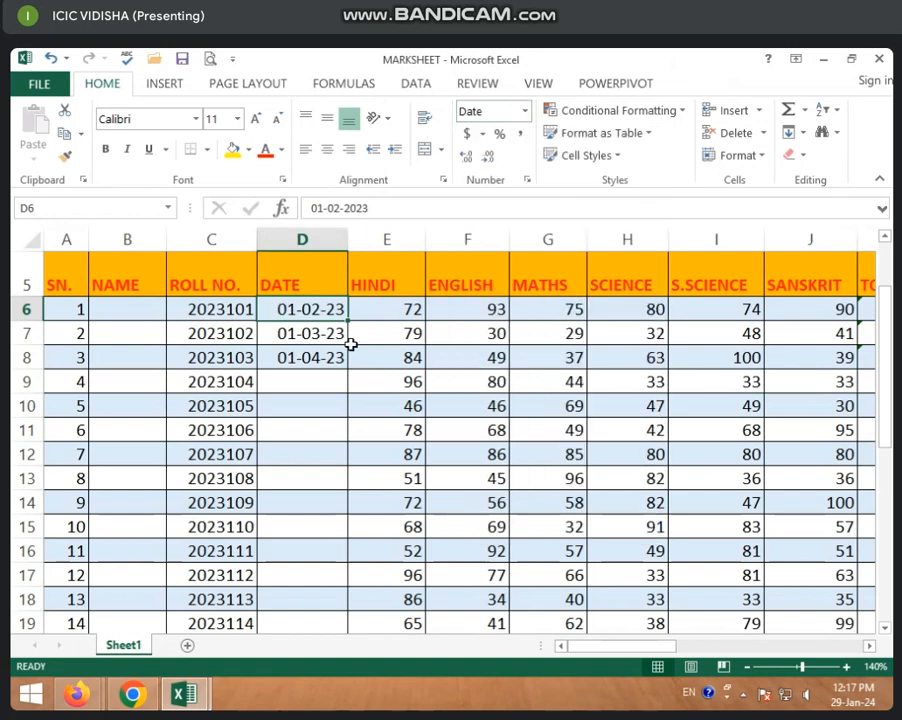
Fill the DATE column down to row 35, continuing the monthly series of the first three dates.
left_click(282, 388)
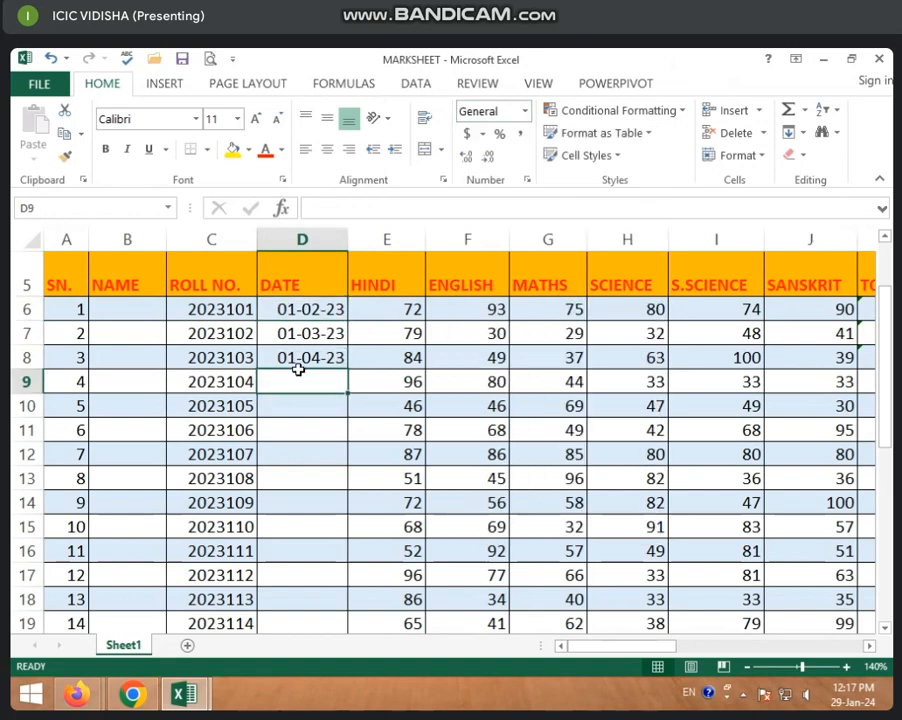
left_click(310, 312)
left_click_drag(310, 312, 330, 612)
left_click(318, 485)
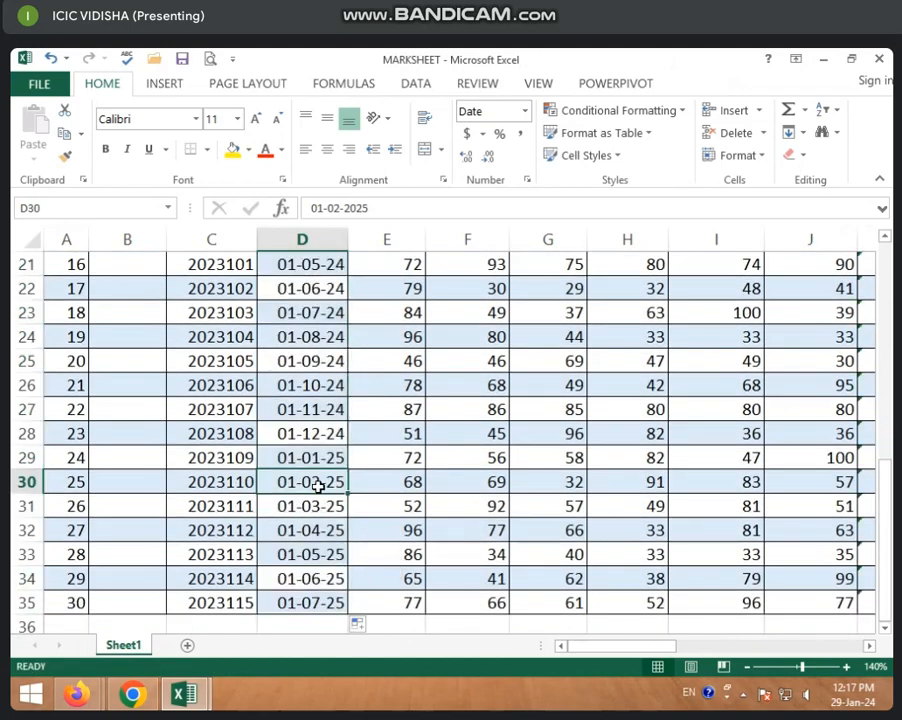
Create a PivotTable from the marksheet range A5:P35 on a new worksheet.
left_click(160, 84)
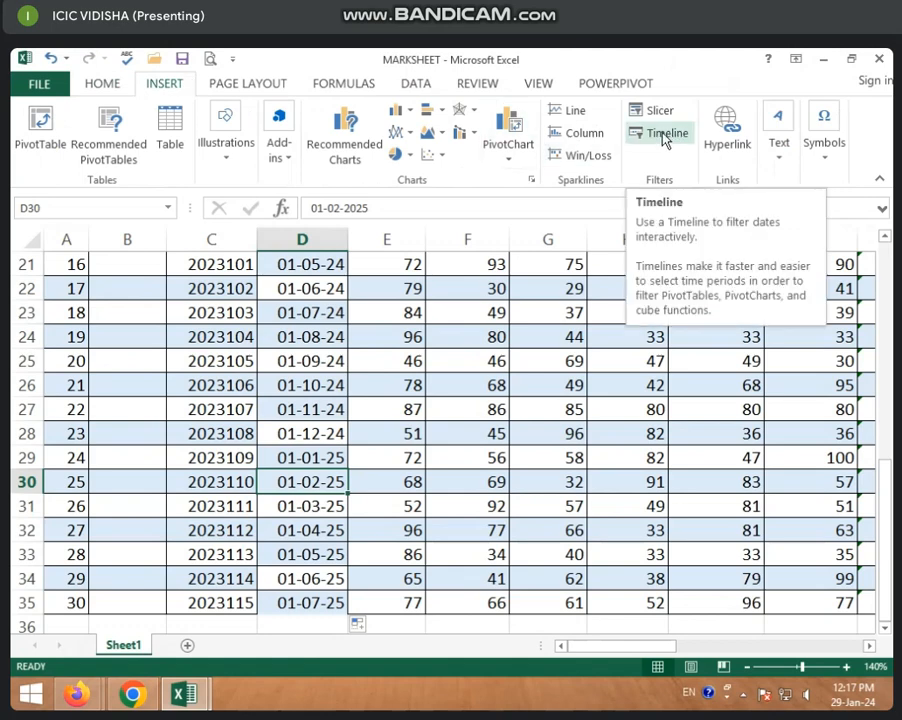
left_click(241, 388)
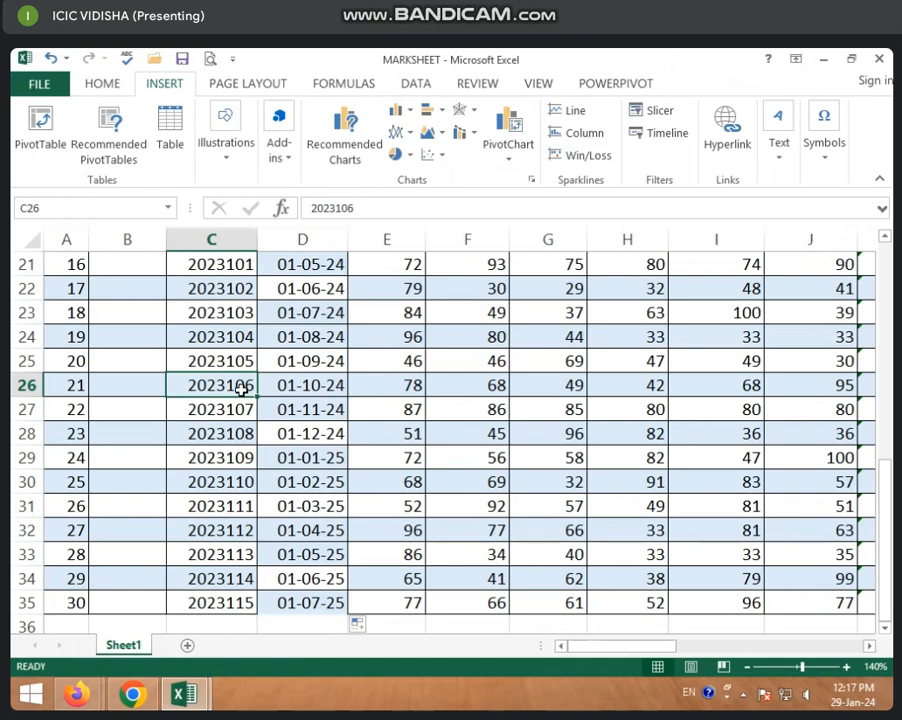
left_click(376, 354)
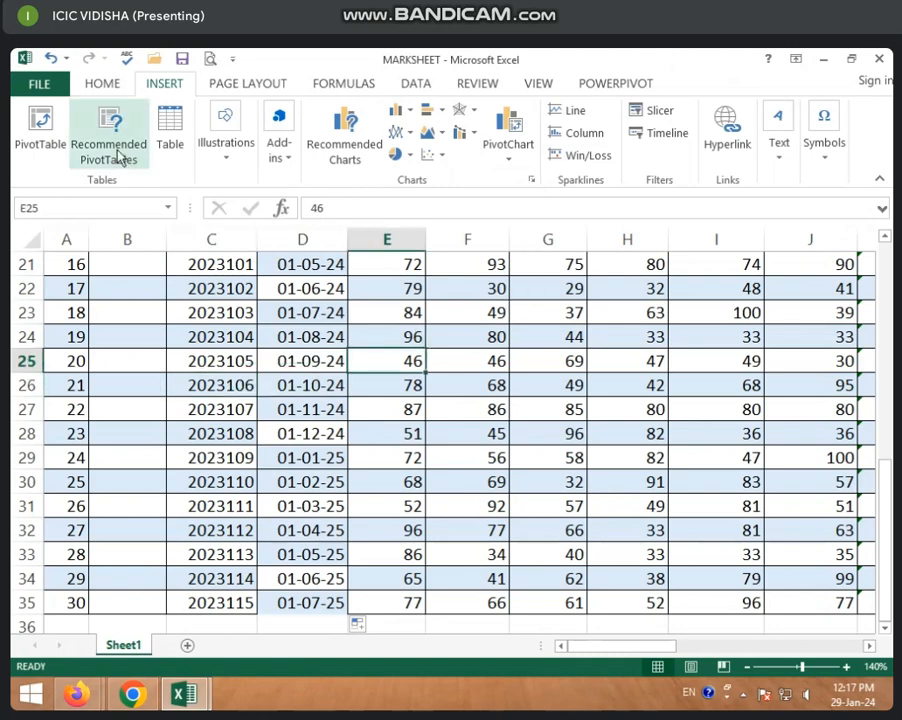
left_click(41, 145)
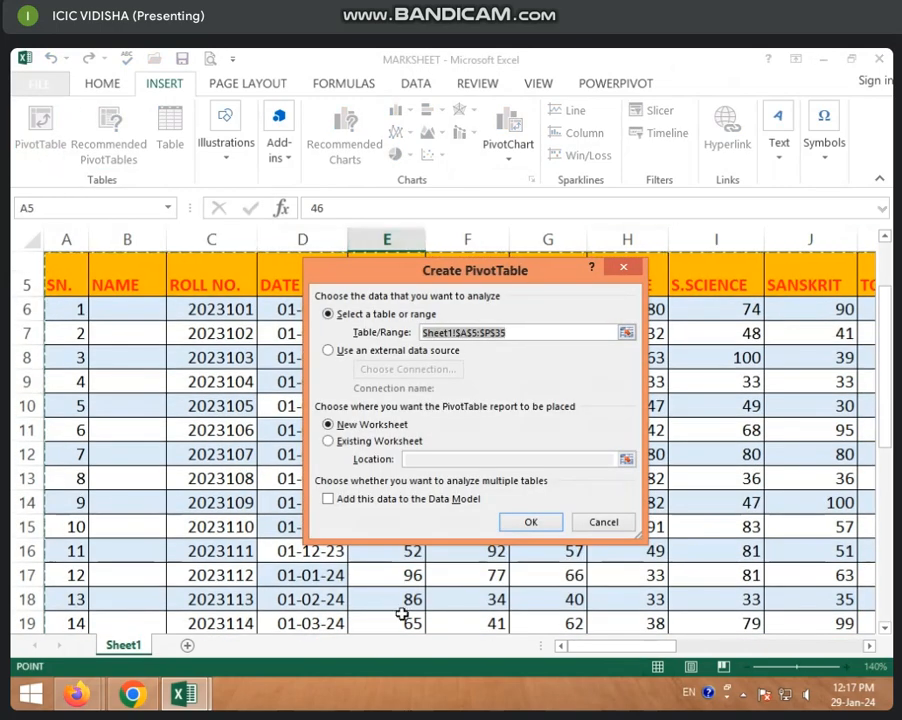
left_click(530, 522)
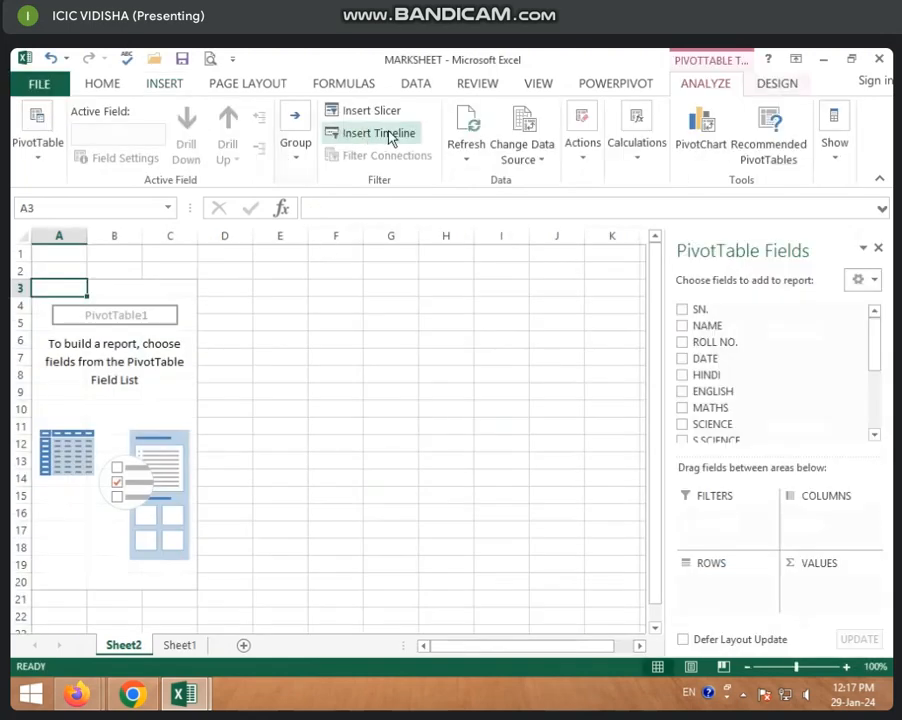
Check which fields are offered for a PivotTable timeline, cancel without inserting one, and hide the field list.
left_click(390, 136)
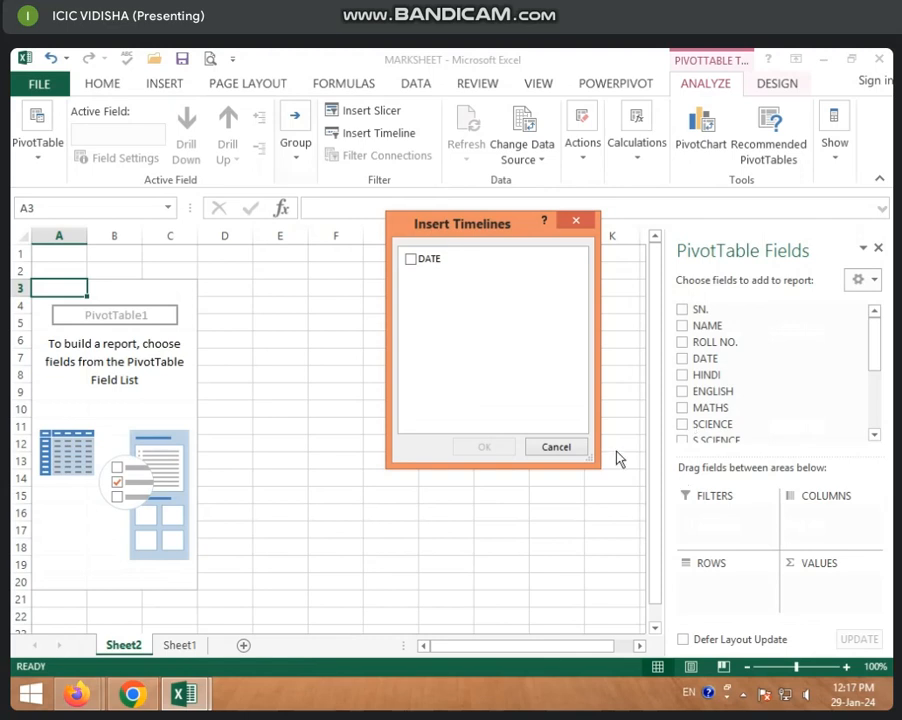
left_click(537, 455)
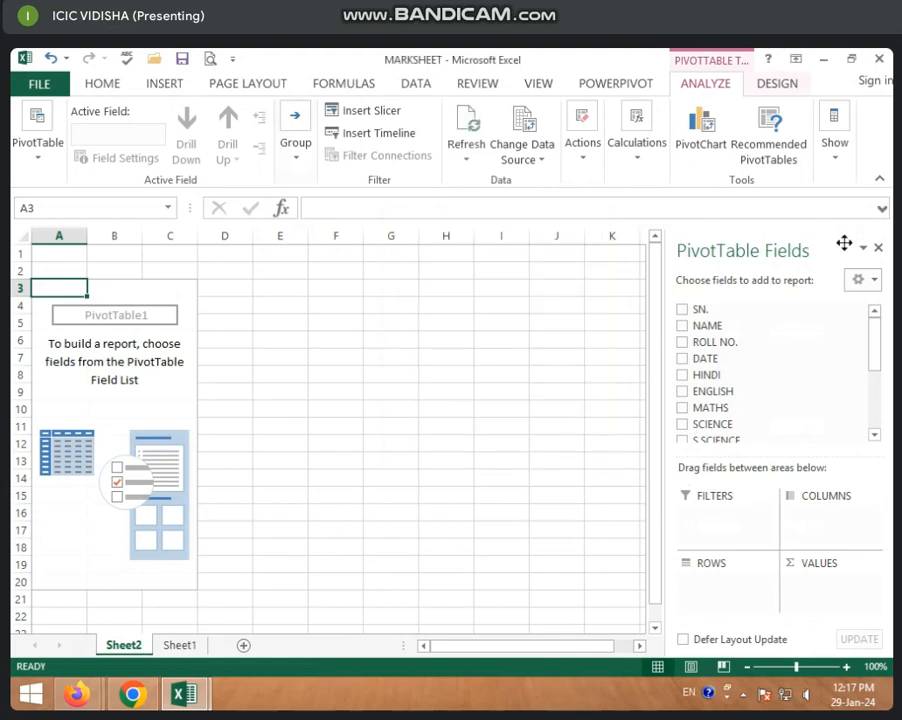
left_click(876, 250)
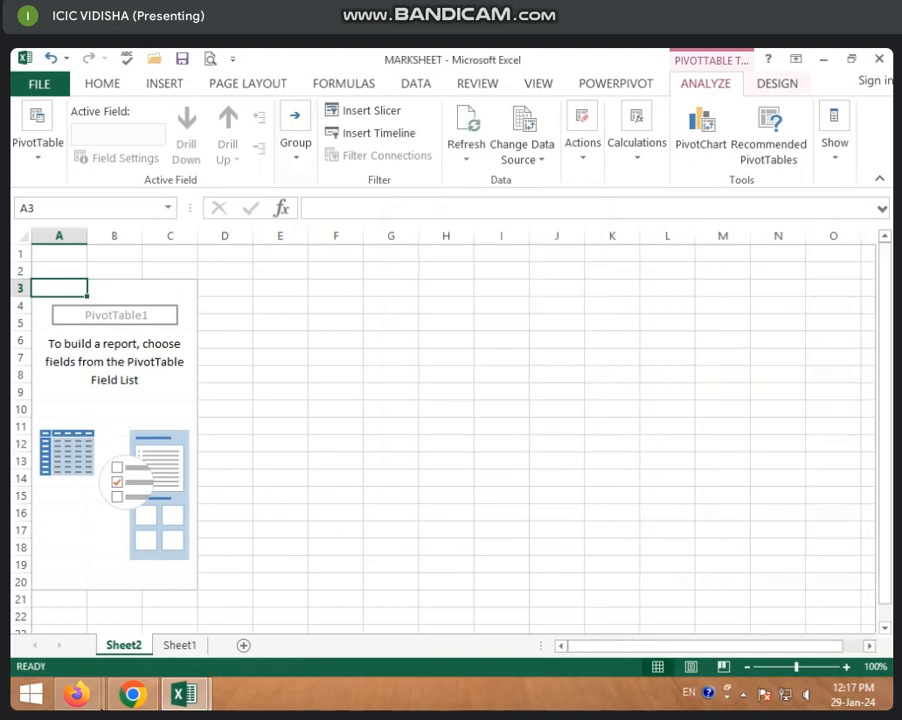
Look through the recent workbooks list, choose MARKSHEET from it and return to its Sheet1 records.
left_click(175, 647)
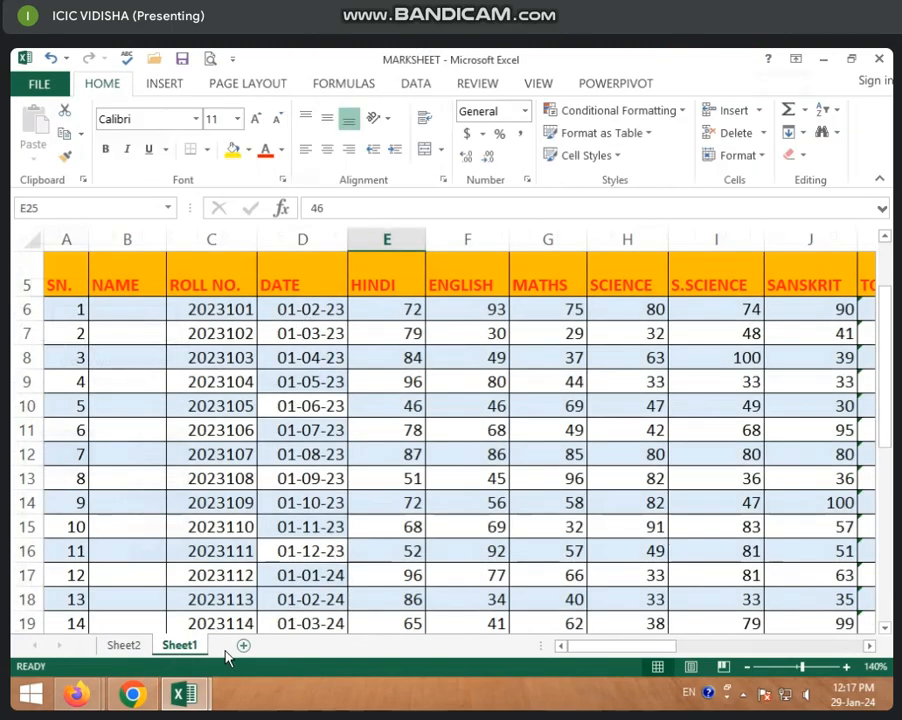
left_click(36, 86)
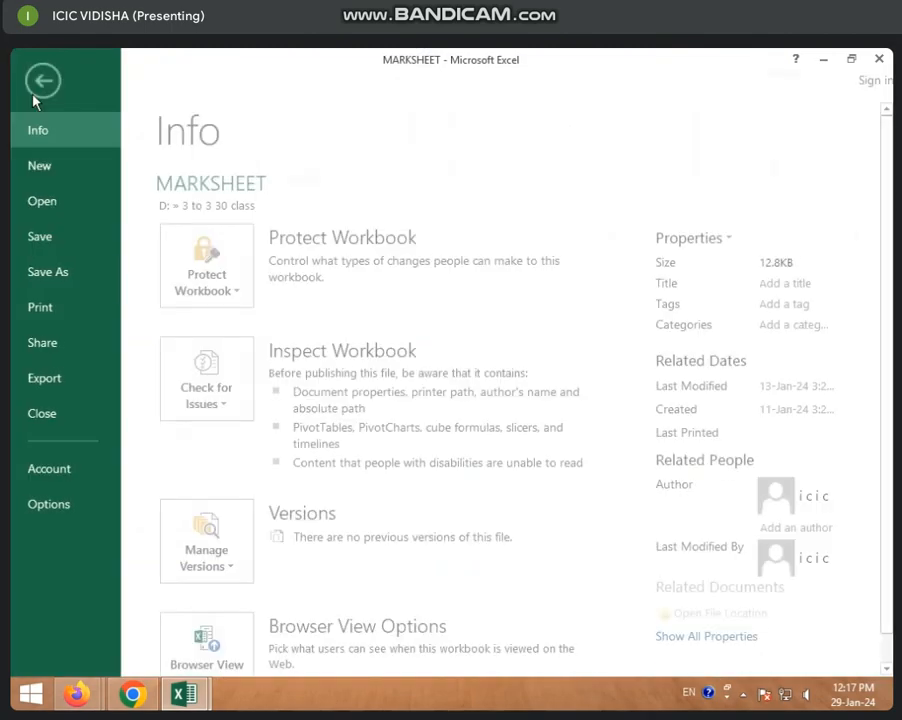
left_click(60, 202)
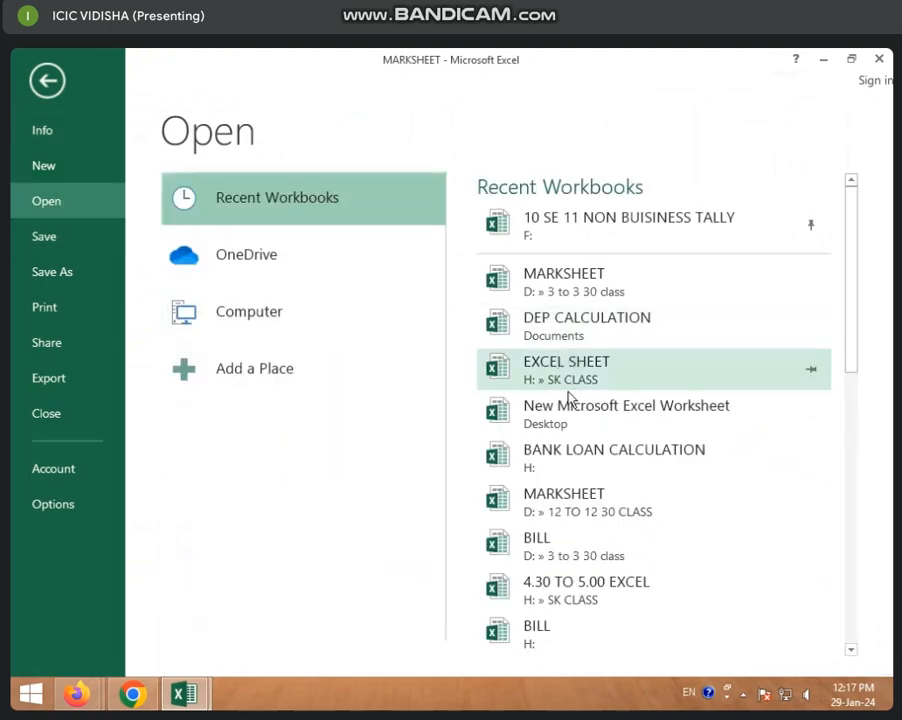
scroll(592, 512, "down", 1)
scroll(605, 558, "down", 1)
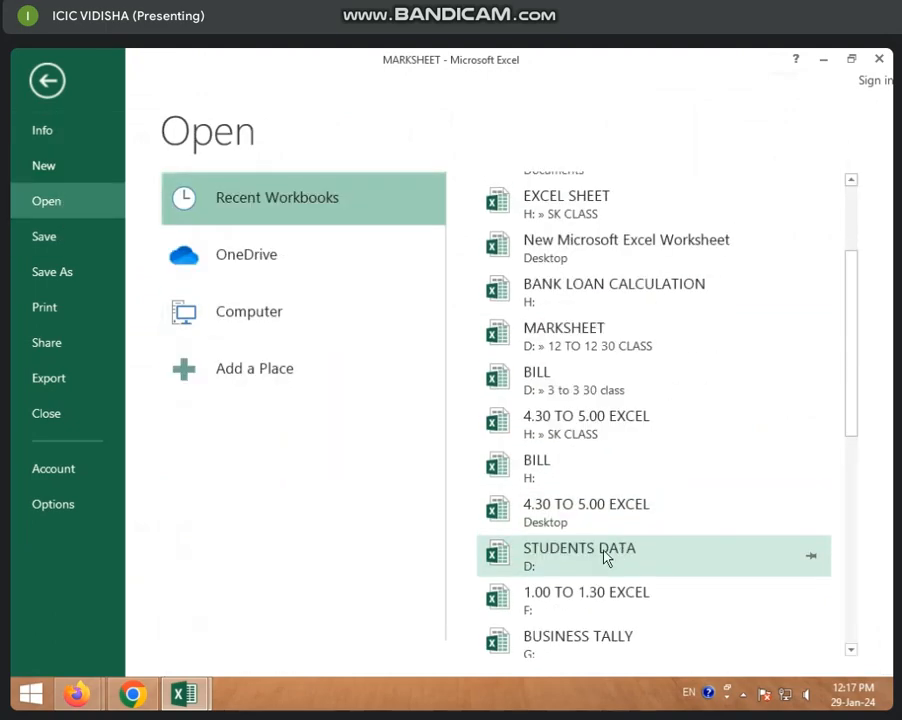
scroll(595, 560, "down", 1)
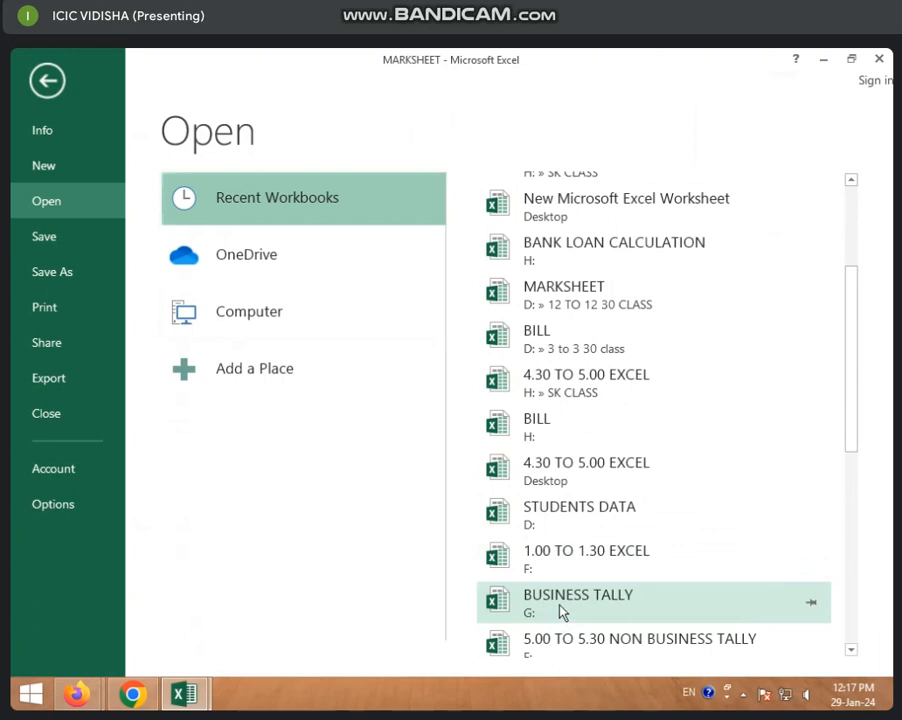
scroll(562, 612, "down", 3)
scroll(580, 634, "up", 1)
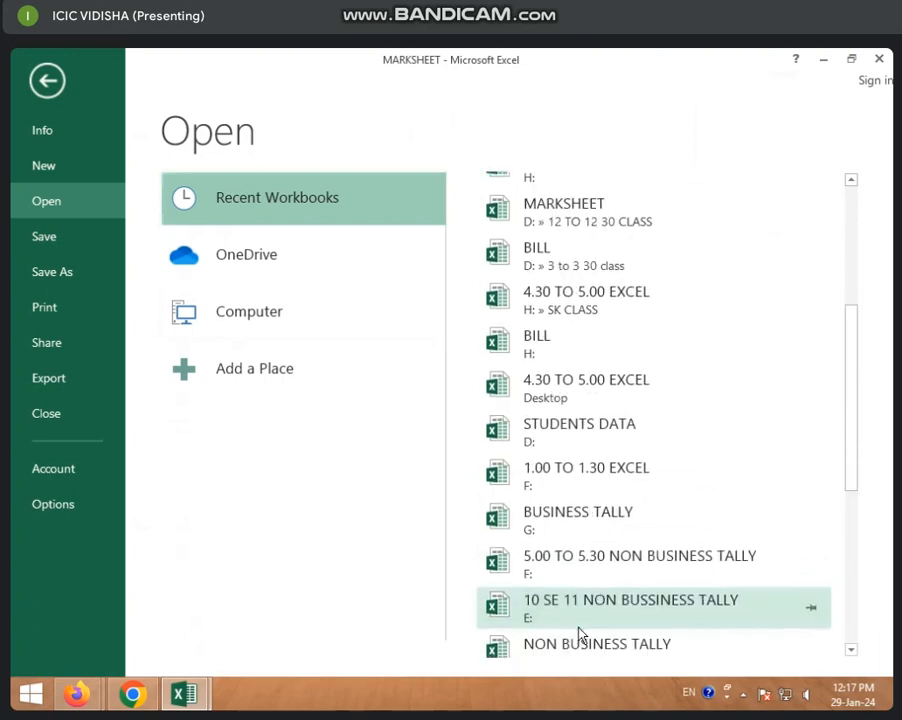
scroll(578, 632, "up", 7)
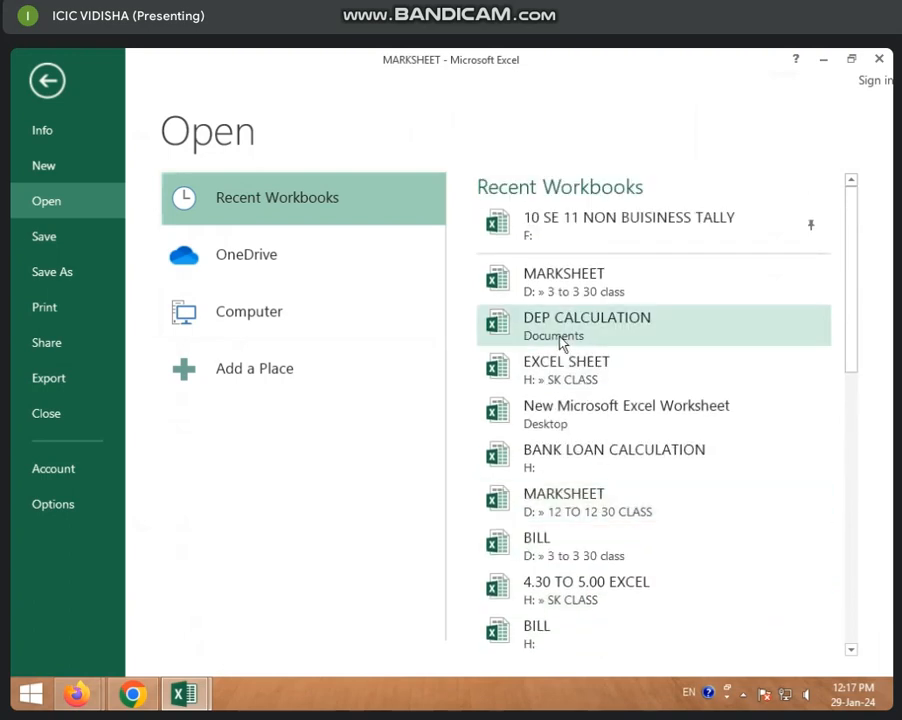
left_click(574, 285)
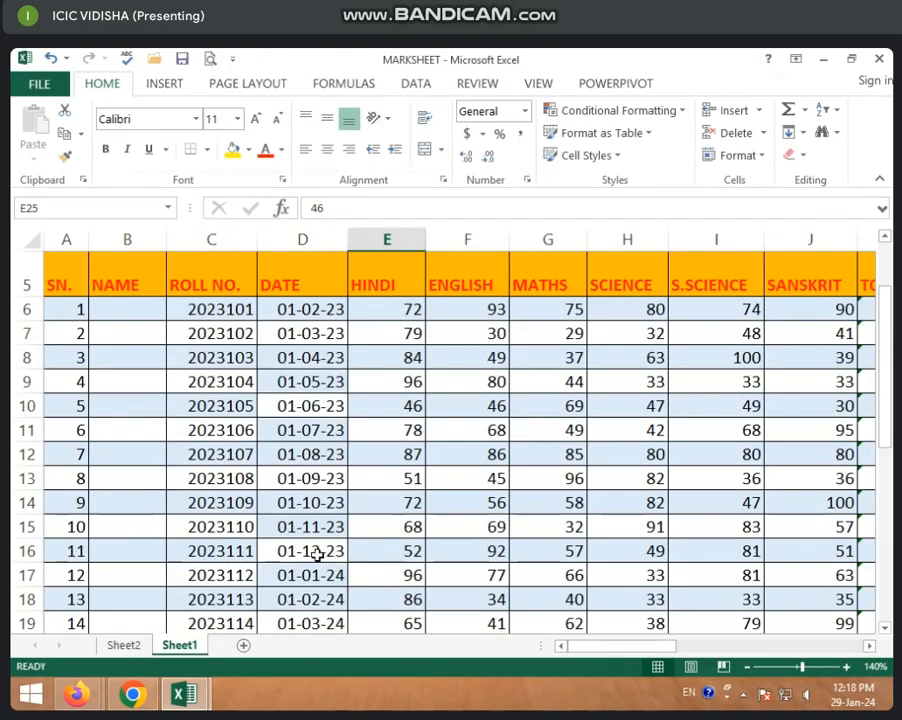
left_click(316, 553)
left_click(124, 646)
left_click(183, 648)
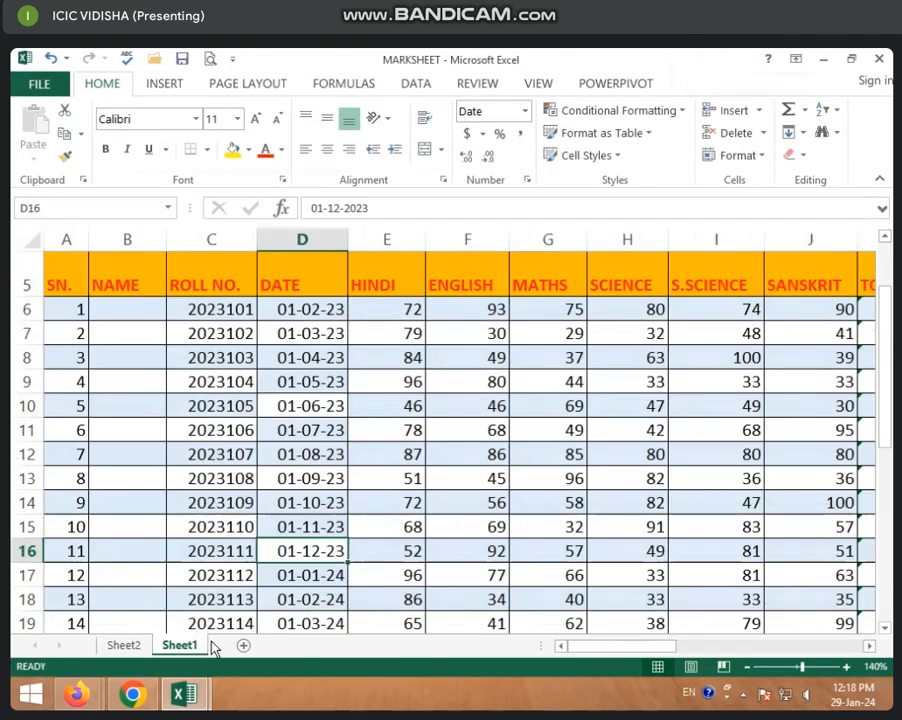
Open the Table1 workbook stored in the DATABASE folder from the recent workbooks.
left_click(40, 86)
left_click(70, 203)
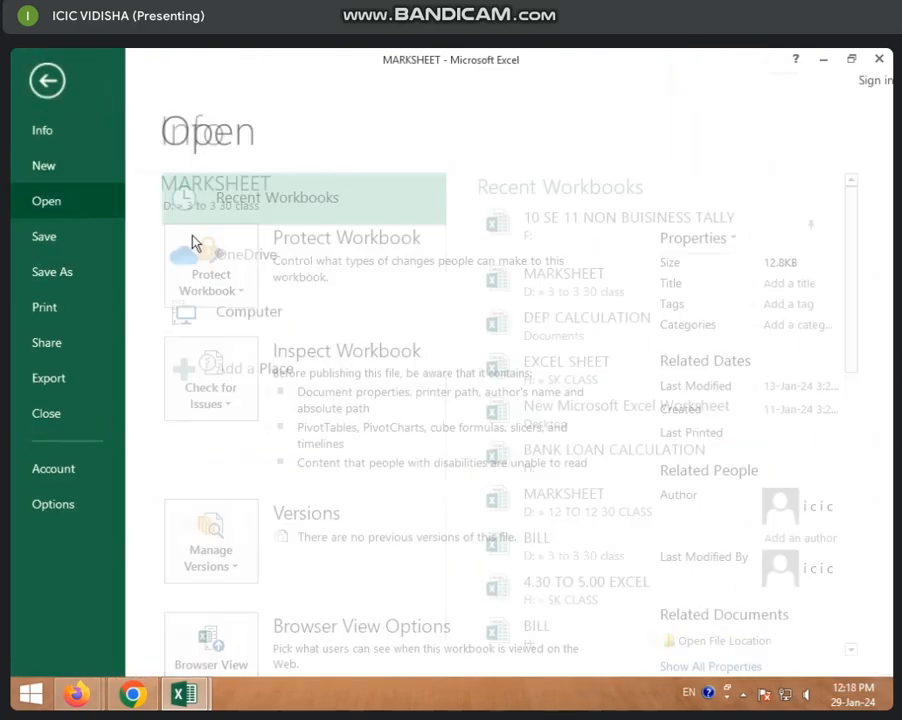
scroll(574, 451, "down", 5)
scroll(574, 483, "down", 4)
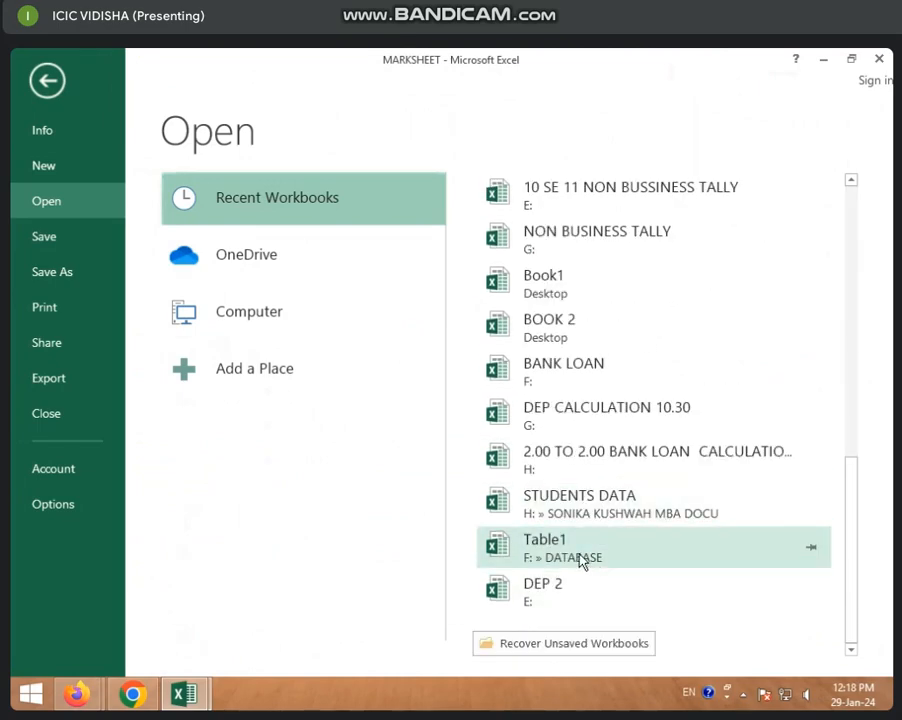
left_click(578, 556)
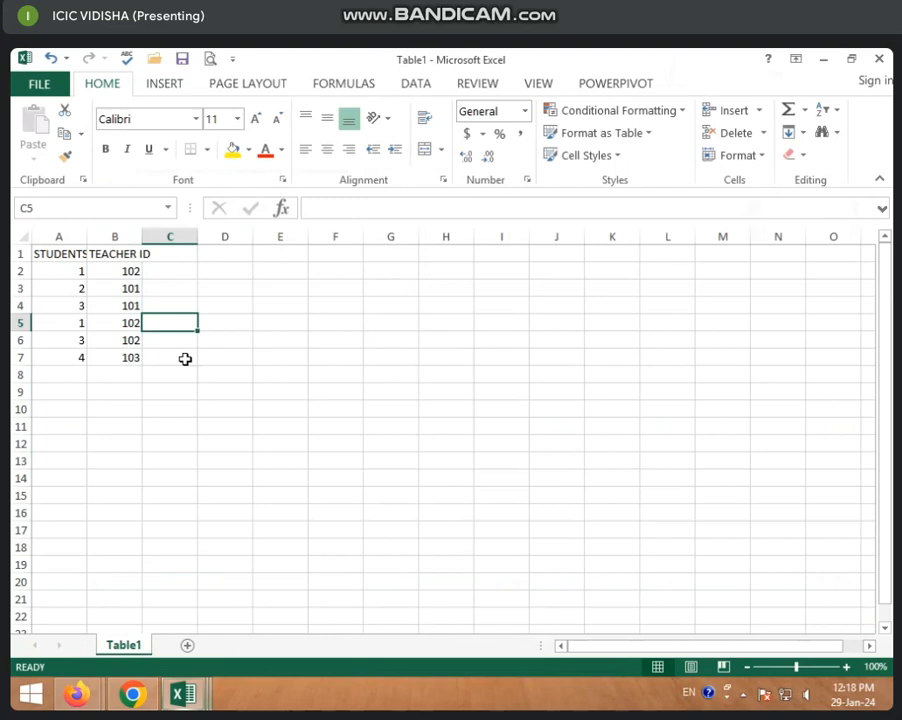
left_click(185, 358)
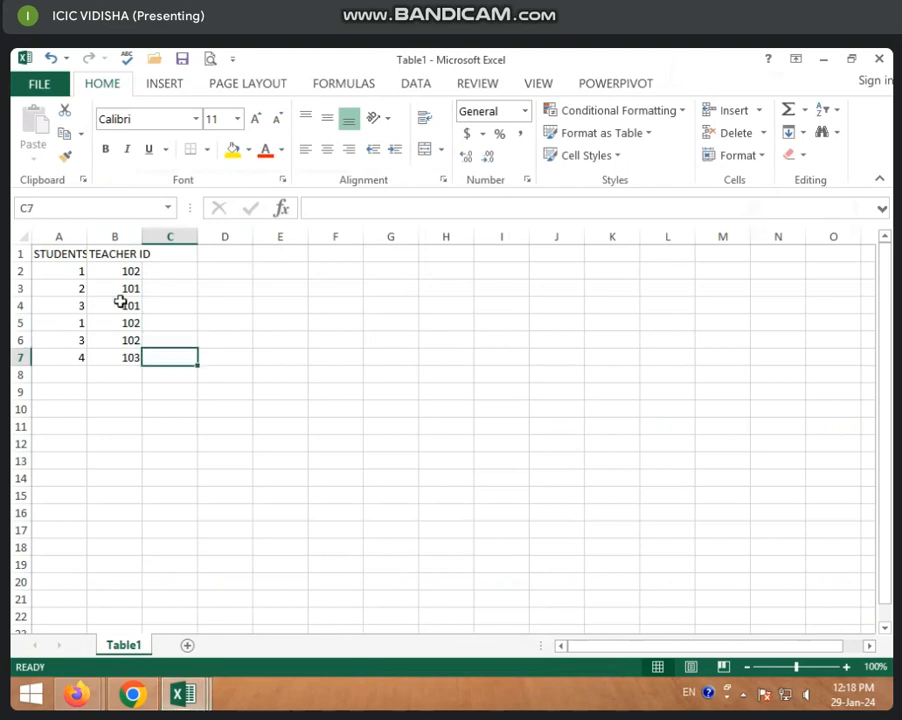
Create a PivotTable from the ID data in A1:B7 on a new worksheet and try to insert a timeline for it.
left_click(118, 290)
left_click_drag(42, 253, 156, 355)
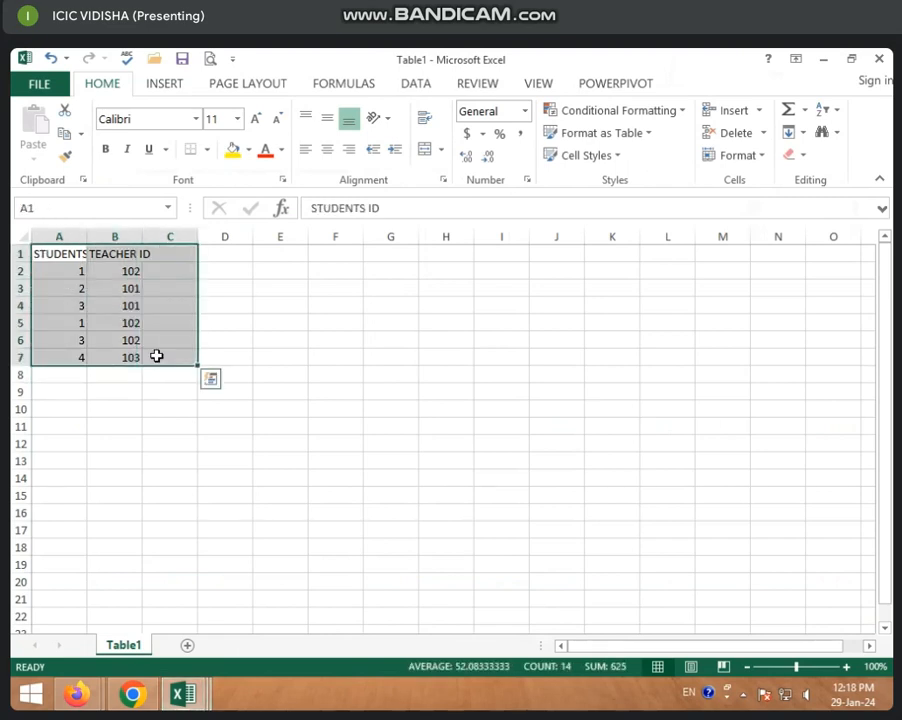
left_click(168, 88)
left_click(38, 150)
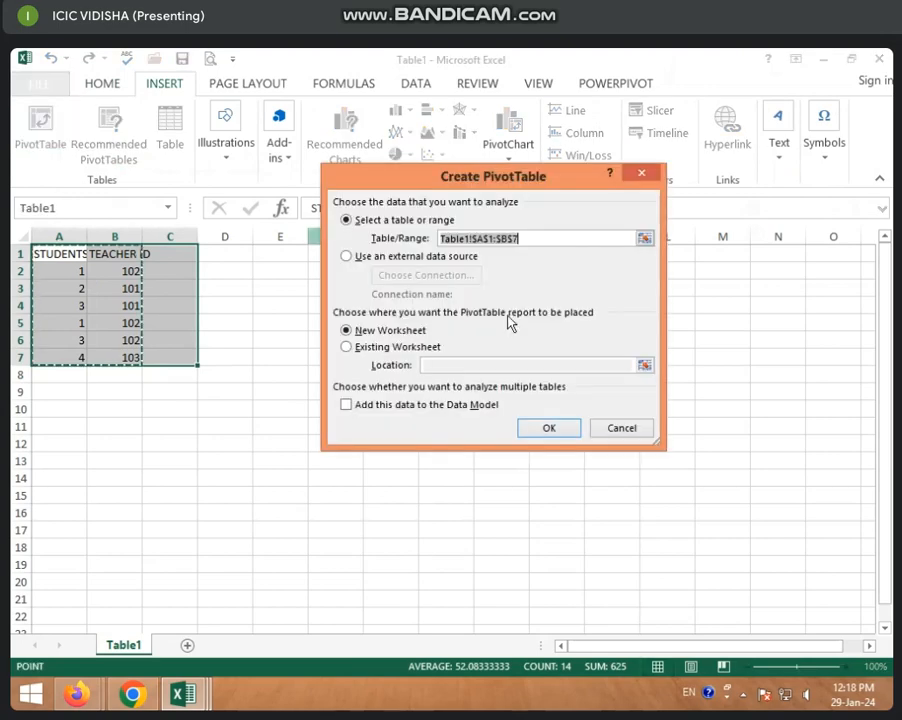
left_click(540, 432)
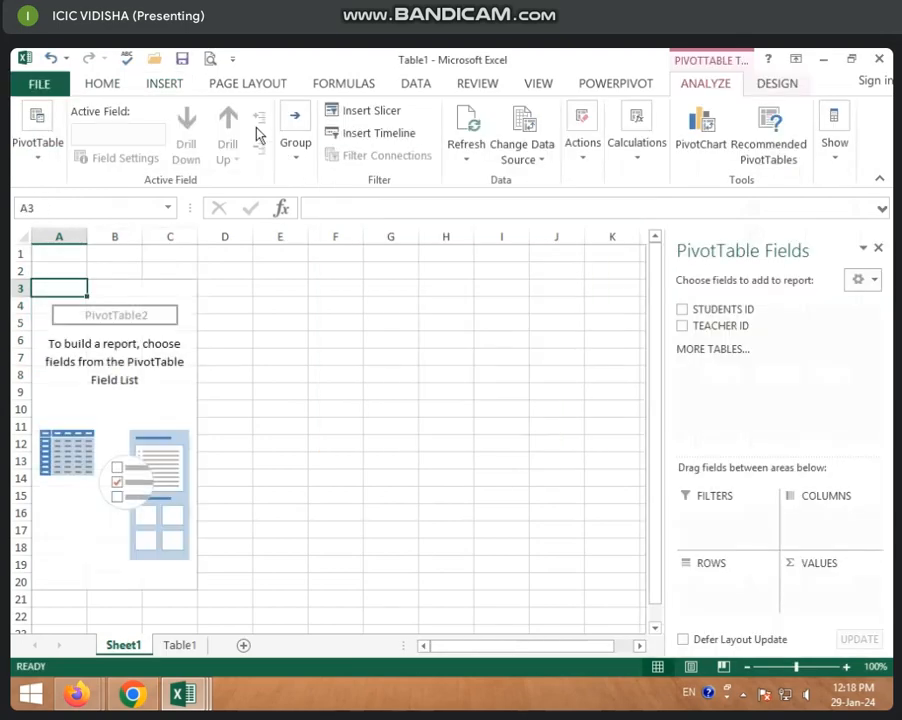
left_click(390, 138)
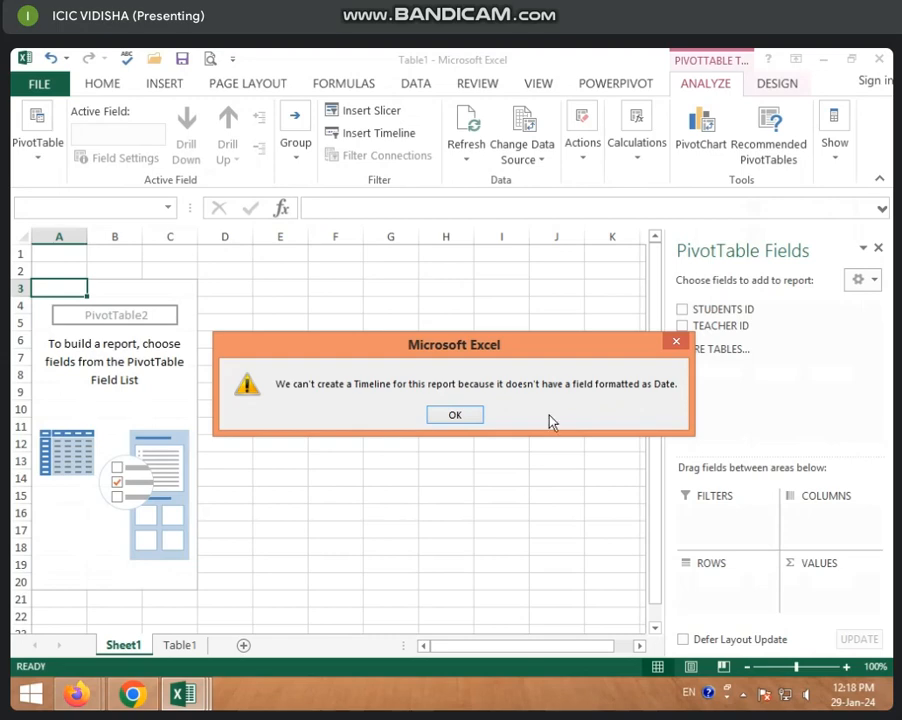
left_click(454, 415)
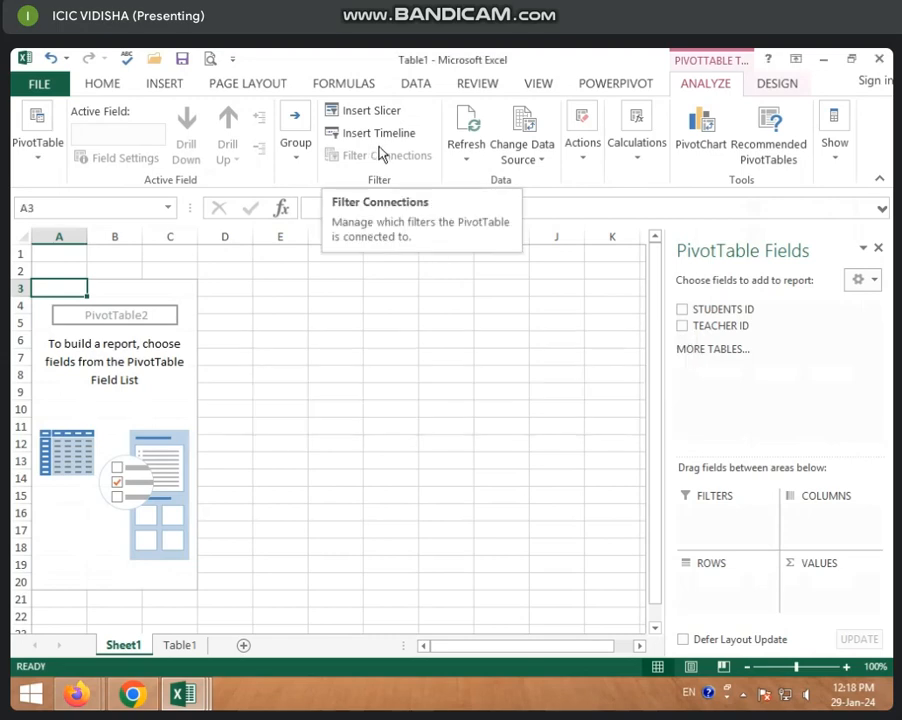
Switch back to the MARKSHEET workbook and check the empty PivotTable on Sheet2.
left_click(183, 693)
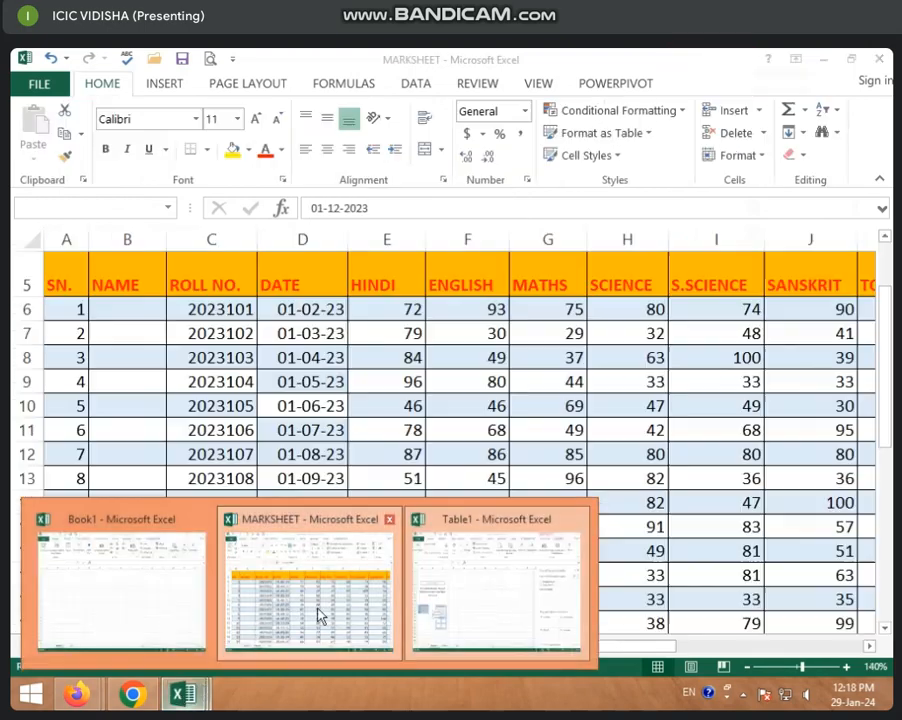
left_click(305, 608)
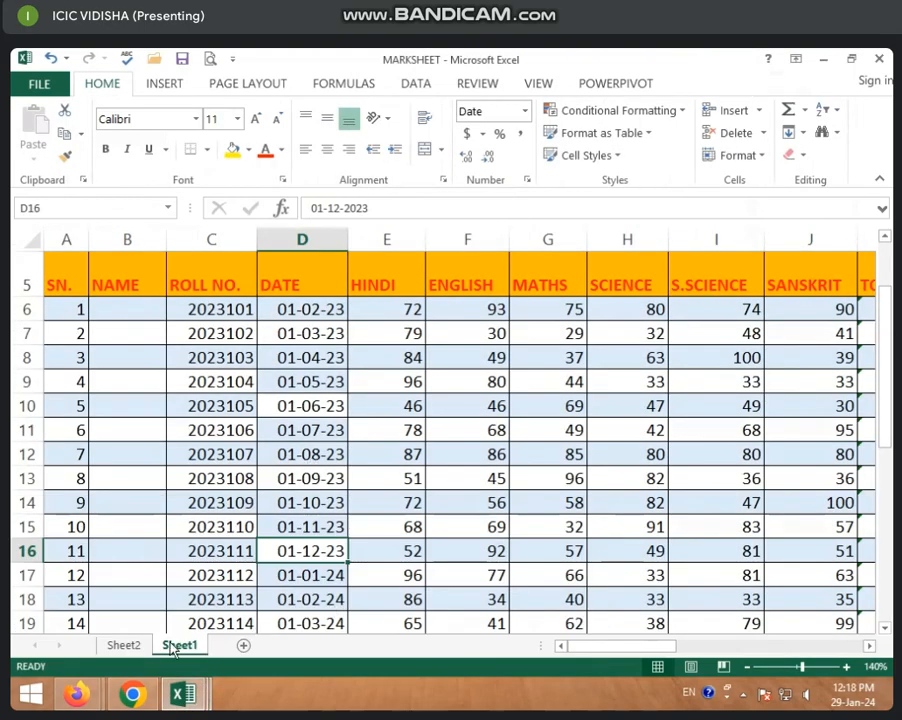
left_click(127, 645)
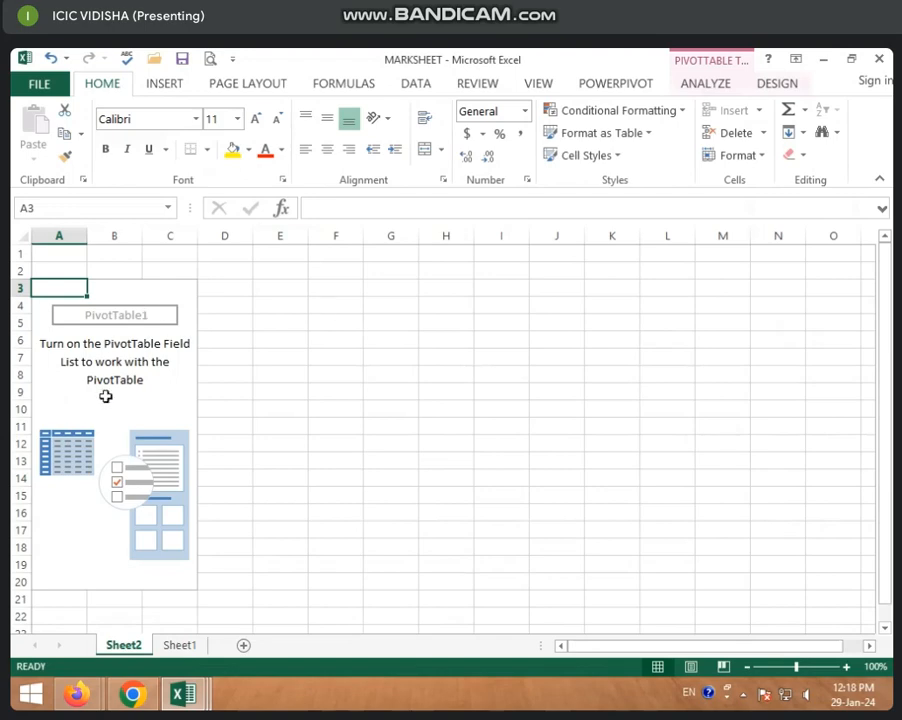
left_click(105, 396)
left_click(114, 352)
left_click(224, 320)
left_click(557, 311)
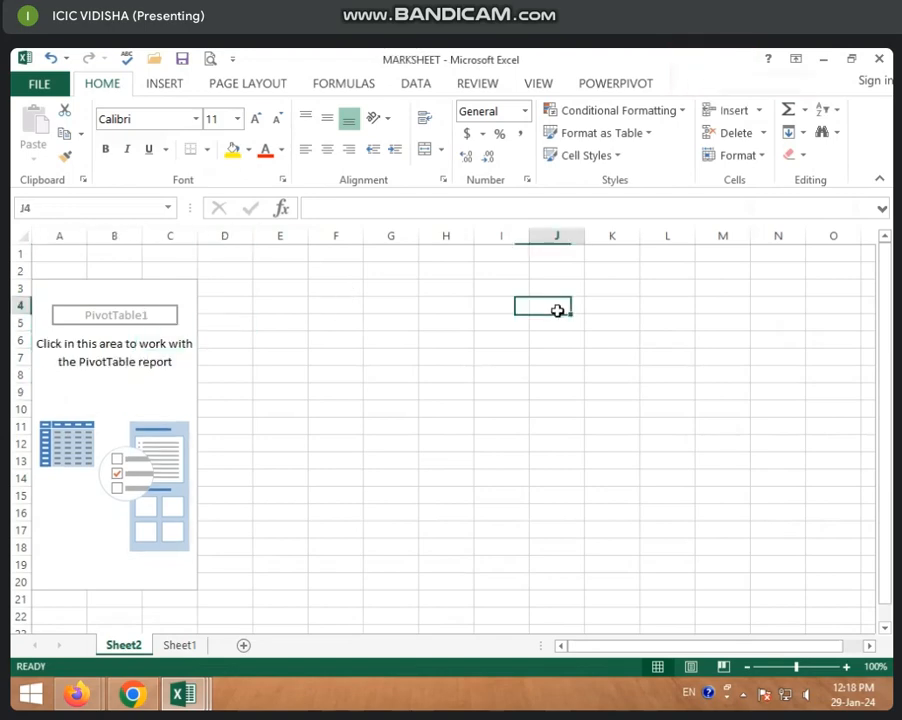
Create another PivotTable from the marksheet range A5:P35 on Sheet1, placing it on a new worksheet.
left_click(179, 645)
left_click(228, 478)
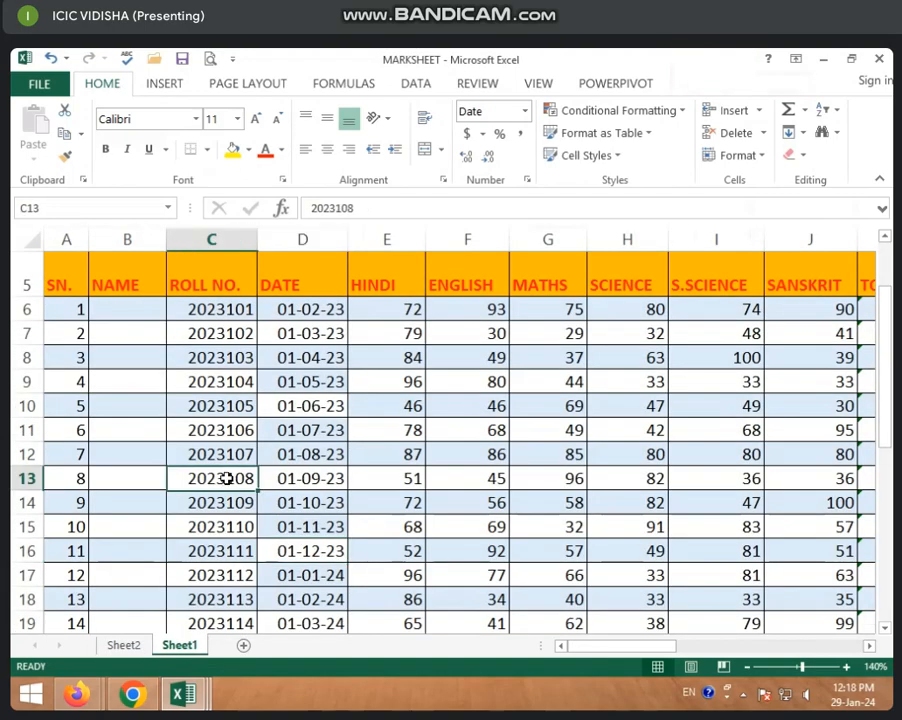
left_click(146, 86)
left_click(36, 125)
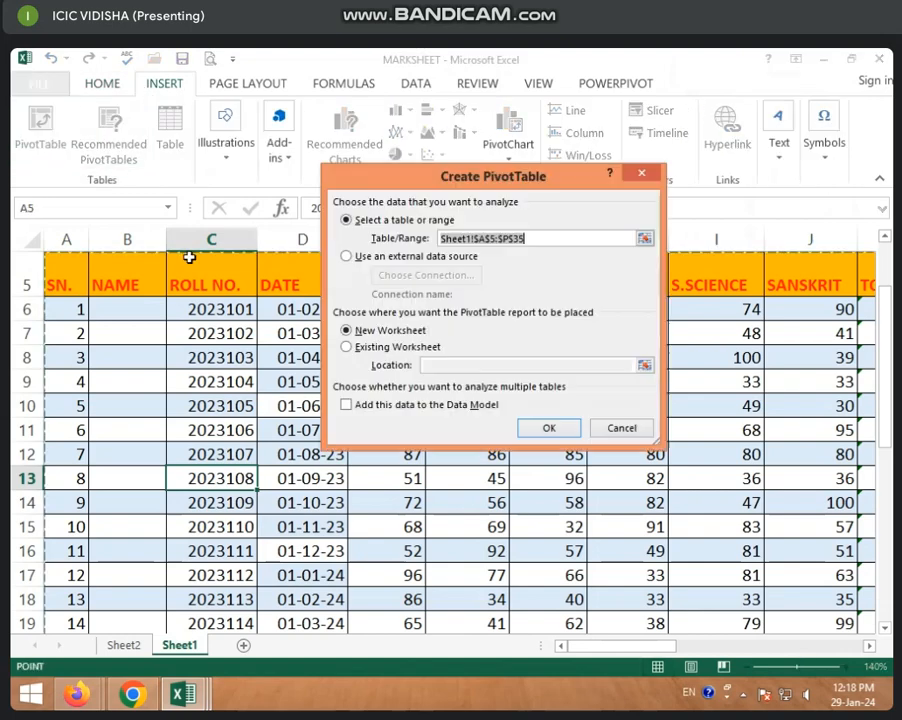
left_click(549, 428)
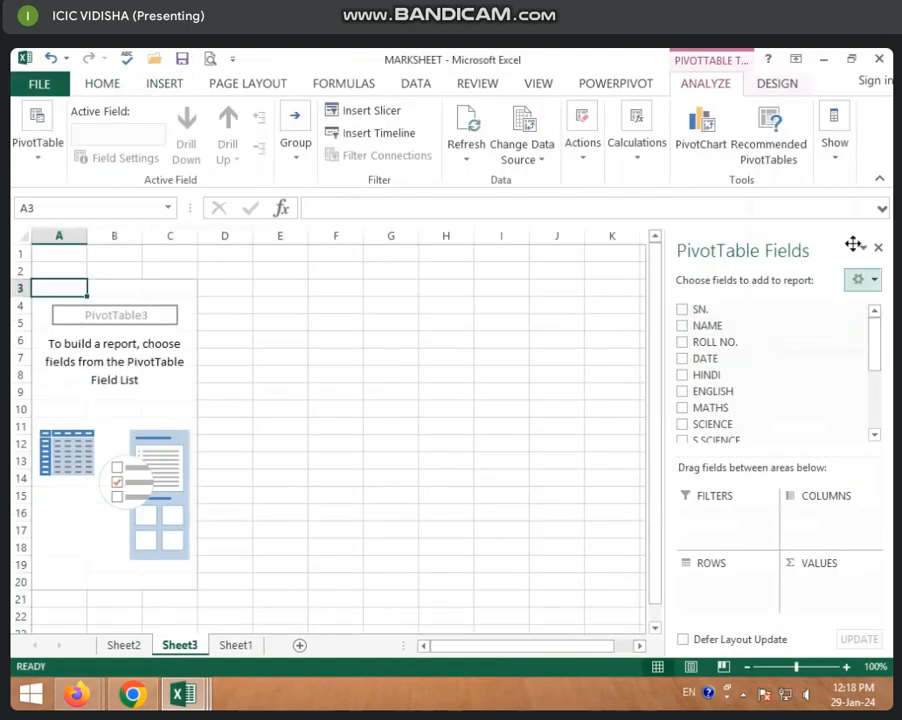
Add the SN. field as the PivotTable's rows and ROLL NO. as its summed values.
left_click(685, 311)
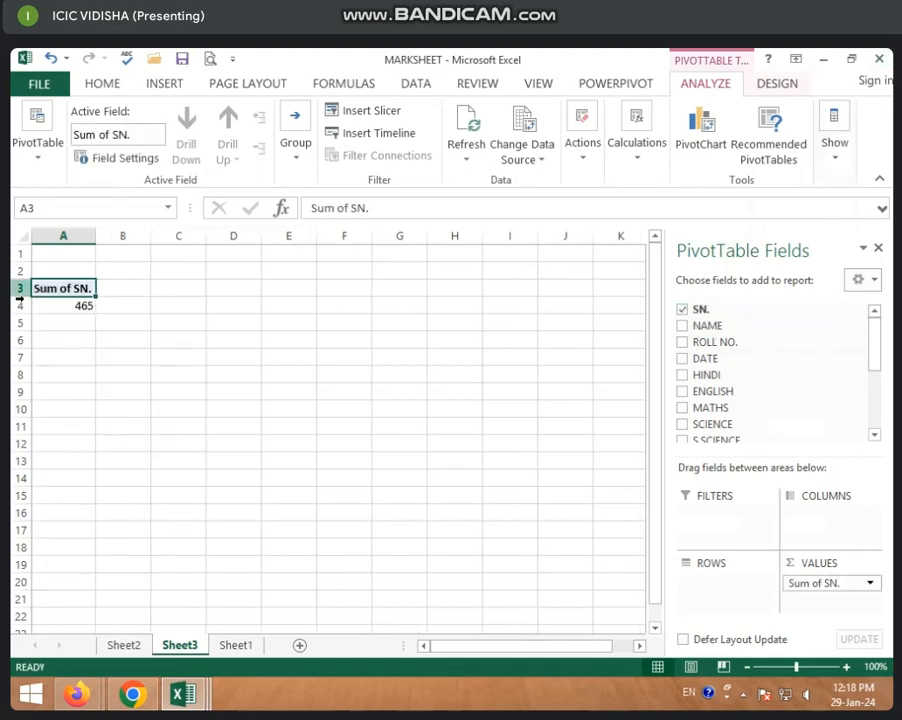
left_click_drag(831, 584, 738, 600)
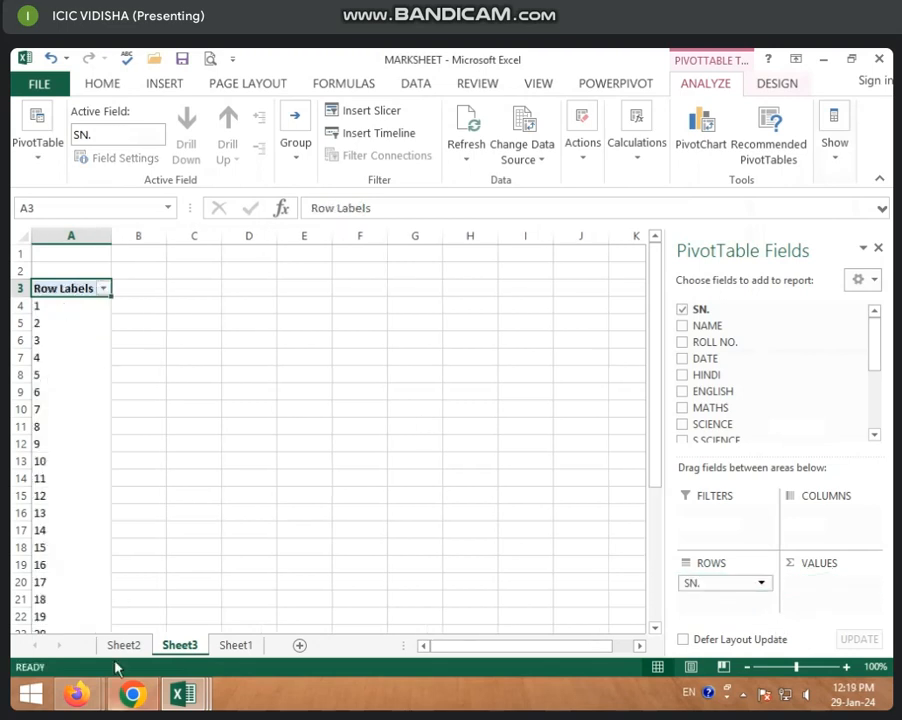
left_click(683, 343)
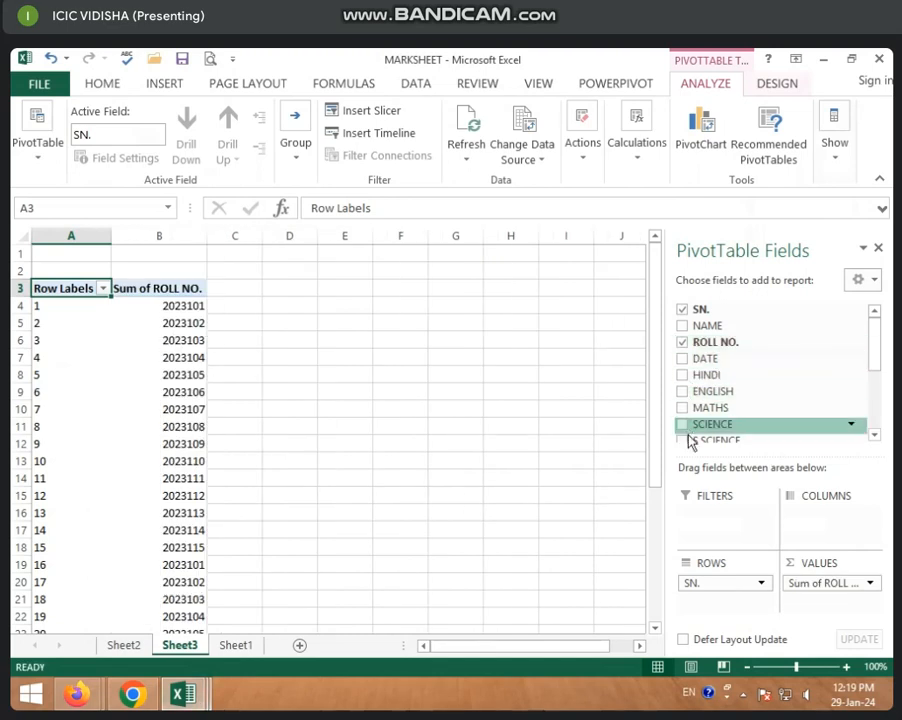
scroll(718, 422, "down", 8)
scroll(719, 422, "up", 3)
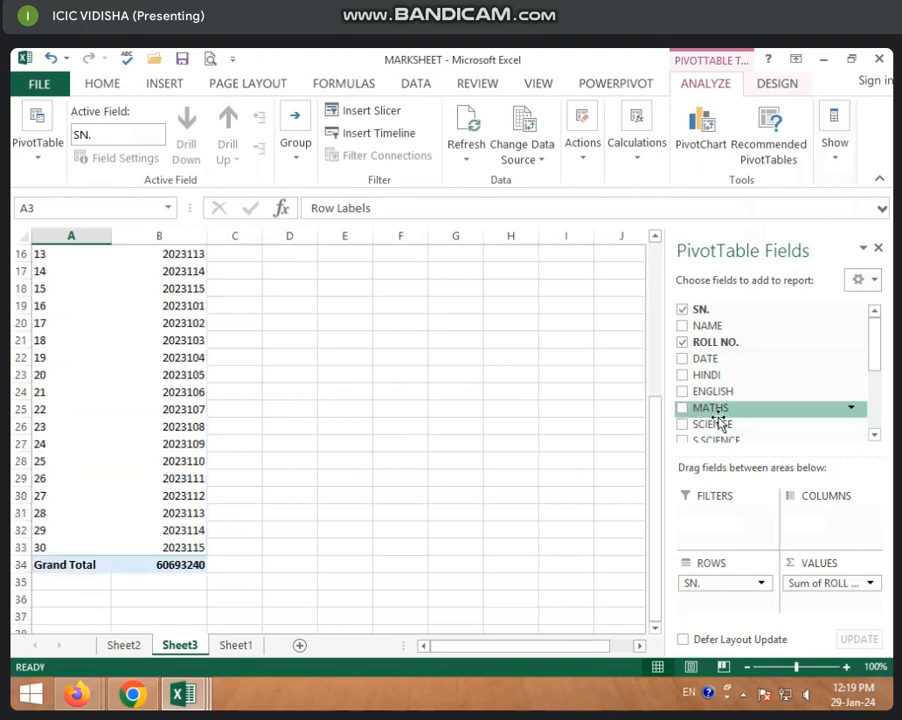
scroll(624, 416, "up", 3)
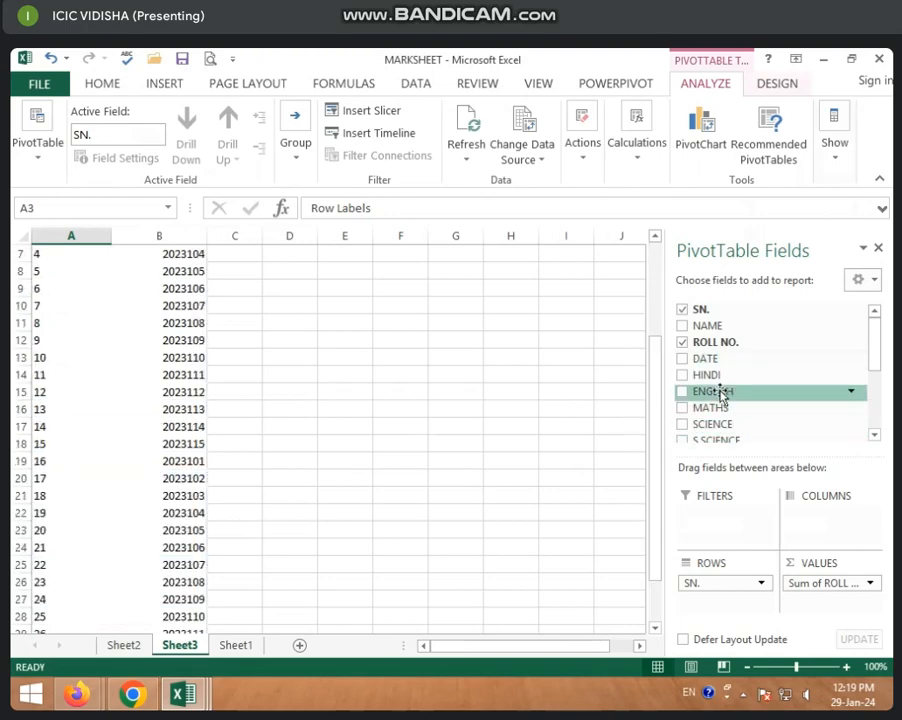
Insert a timeline for the DATE field and move it clear of the PivotTable's data.
left_click(378, 134)
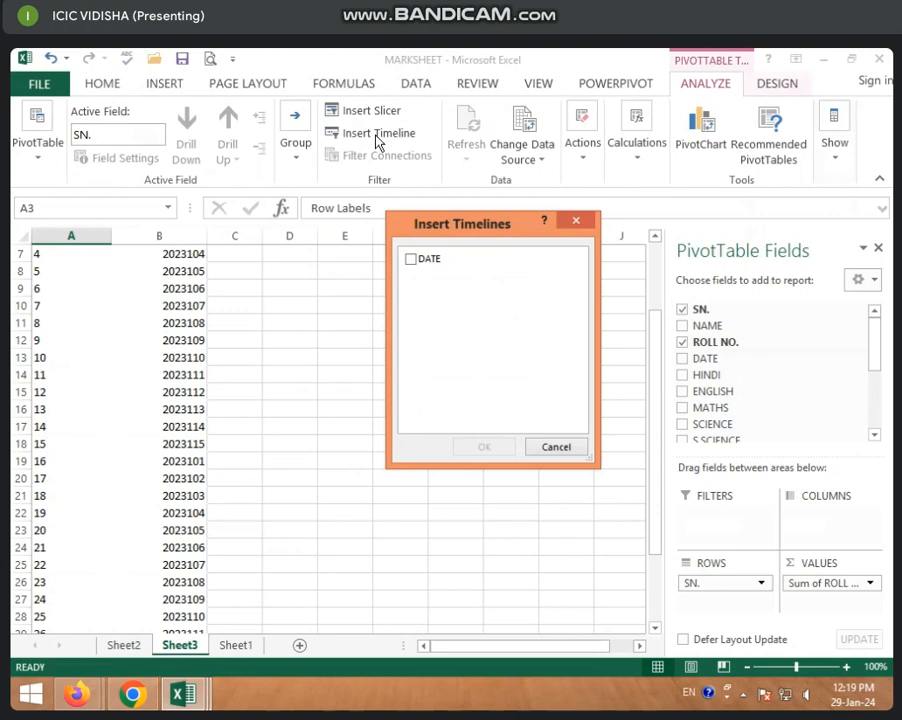
left_click(410, 259)
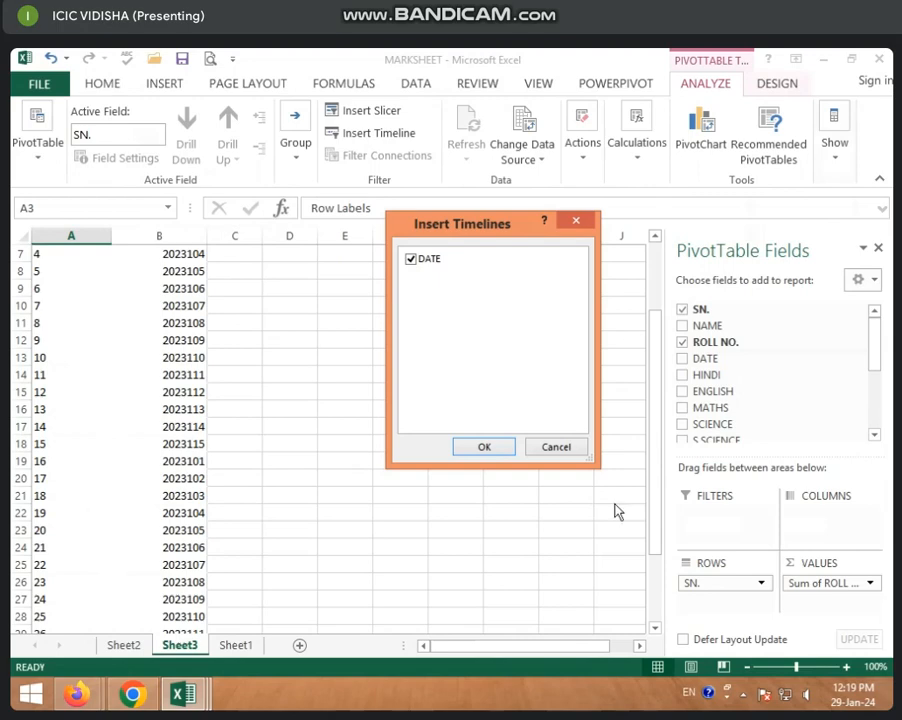
left_click(470, 449)
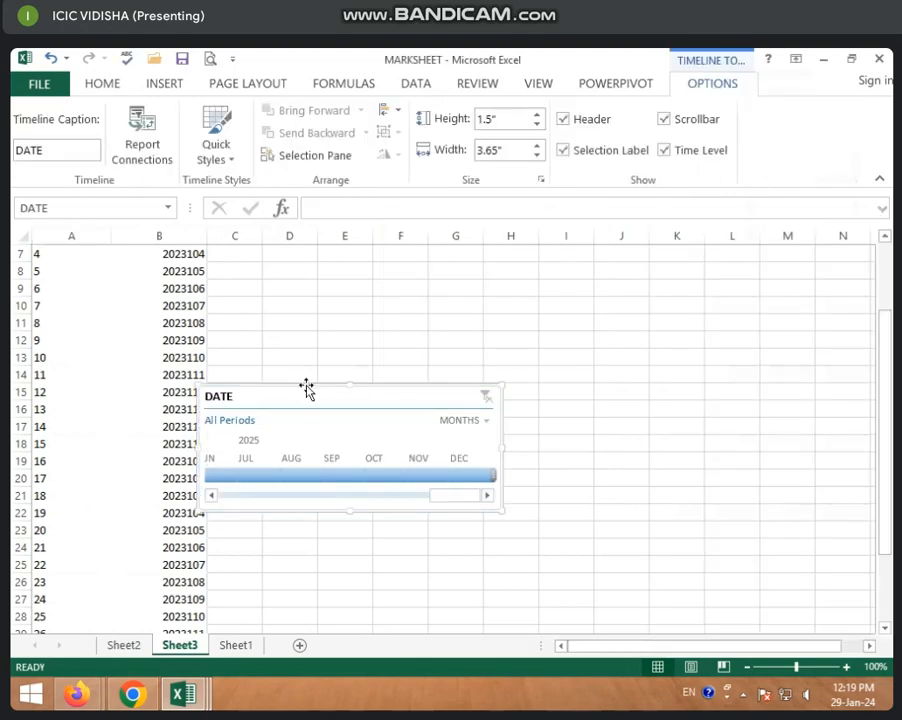
left_click_drag(306, 390, 413, 307)
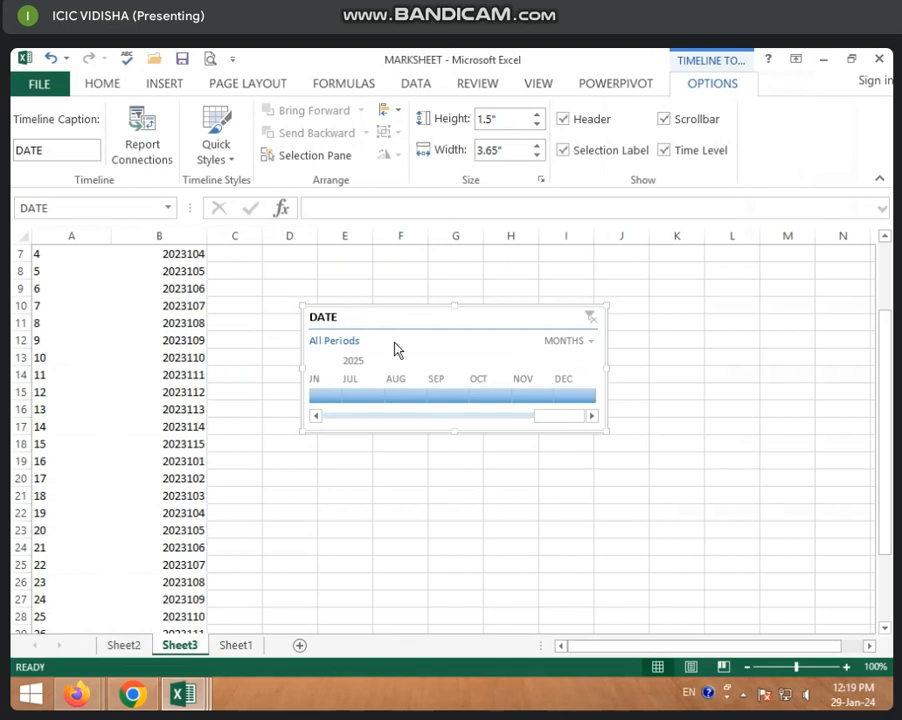
Filter the PivotTable with the DATE timeline to June 2025, and change the selected month to January 2023.
left_click(325, 396)
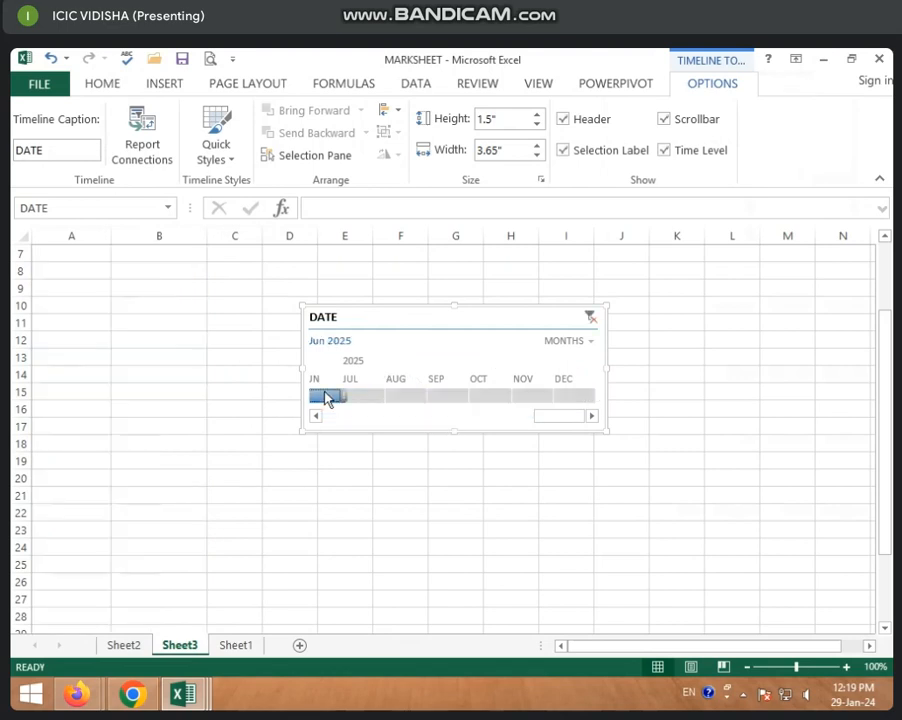
left_click_drag(575, 416, 282, 411)
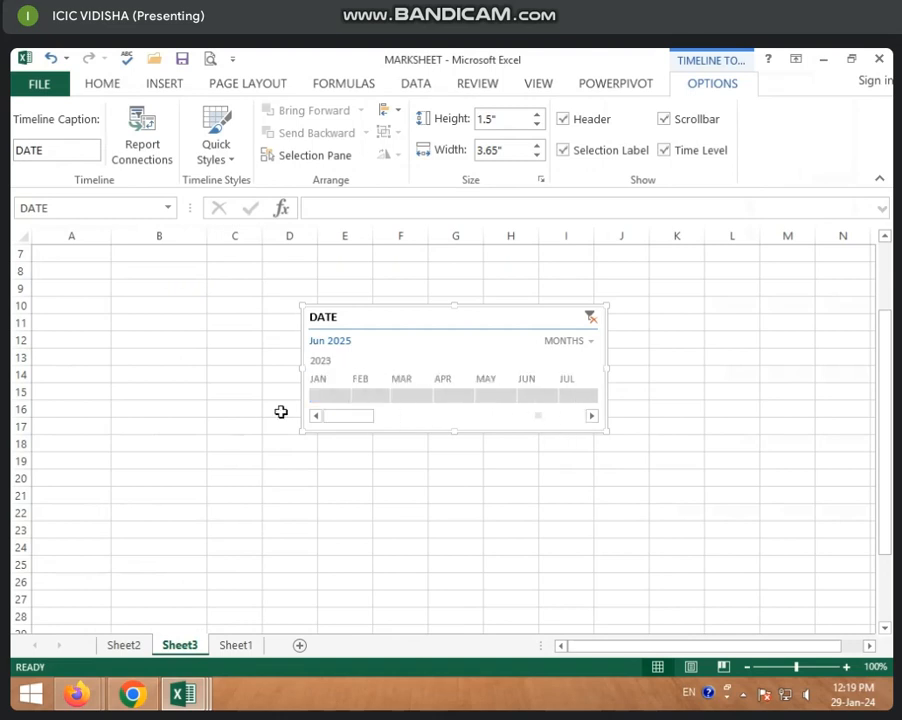
scroll(20, 336, "up", 2)
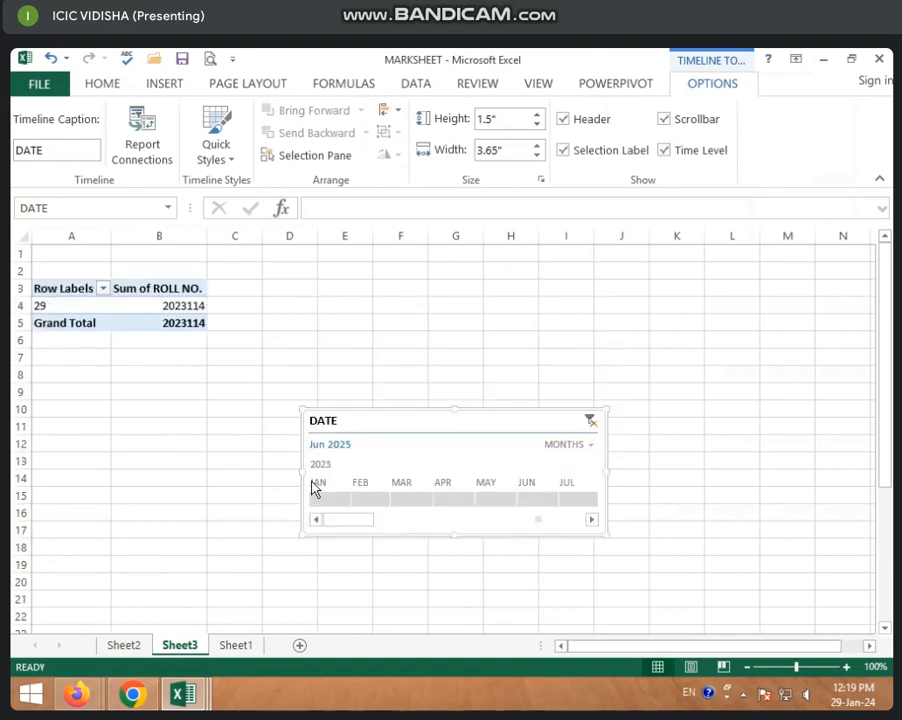
left_click(325, 500)
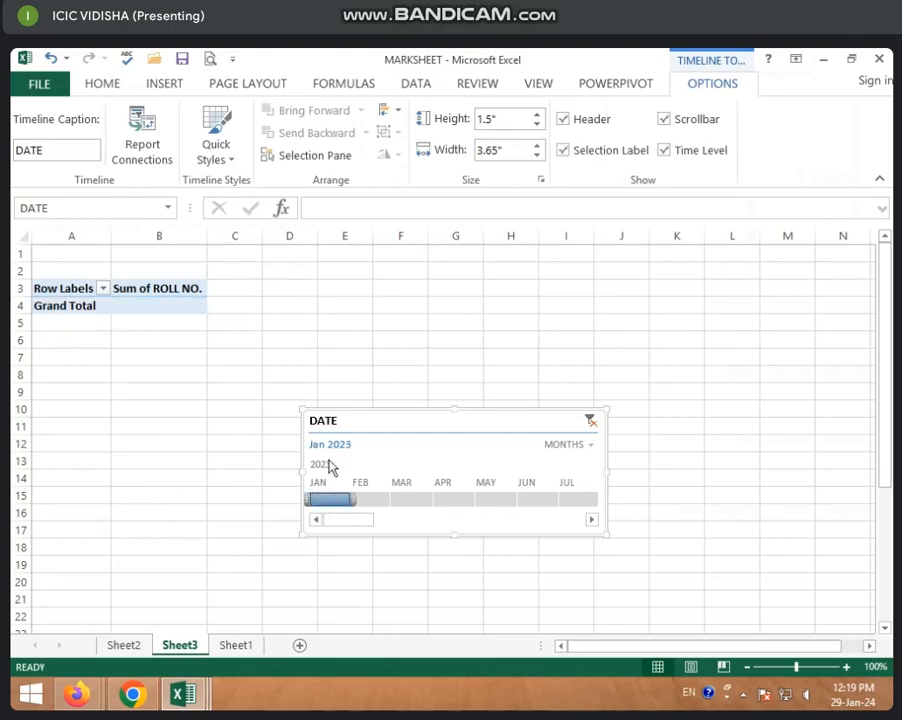